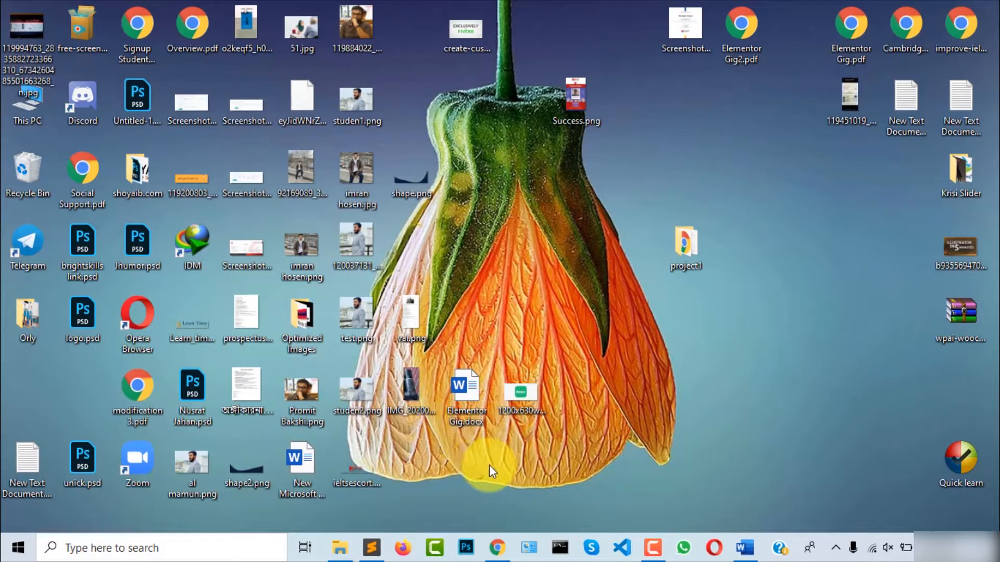
Launch the XAMPP Control Panel from the Start menu app list
left_click(13, 555)
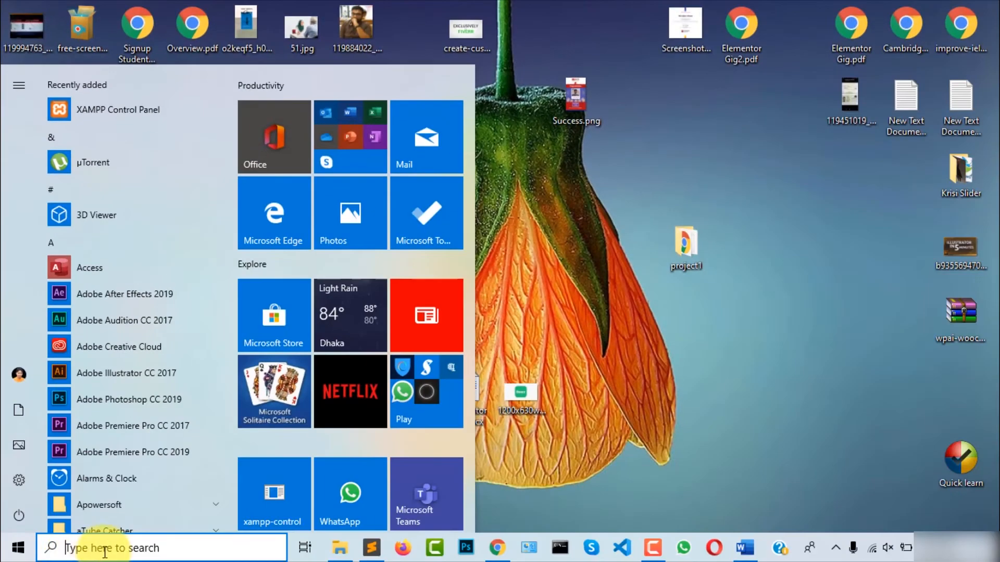
left_click(104, 551)
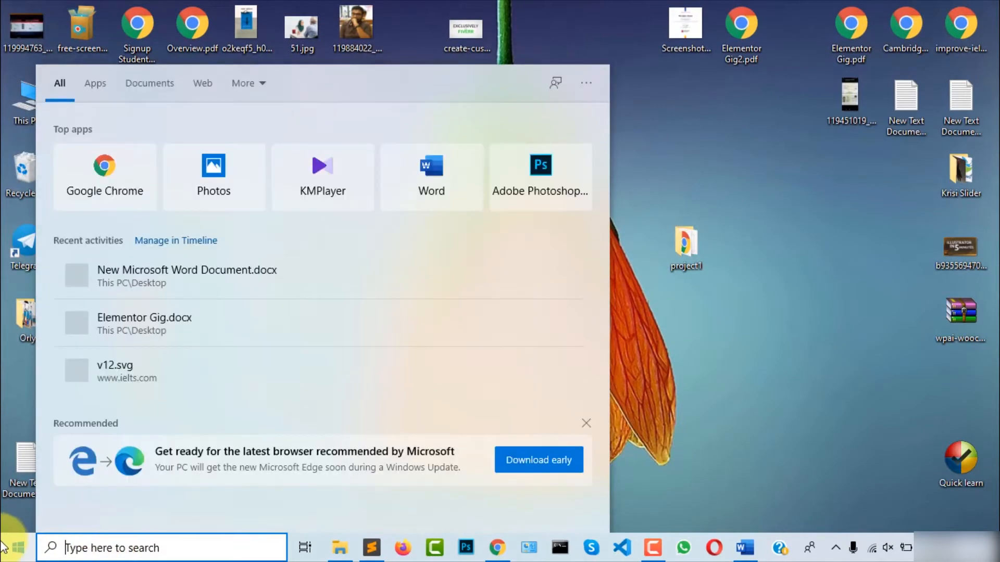
left_click(5, 548)
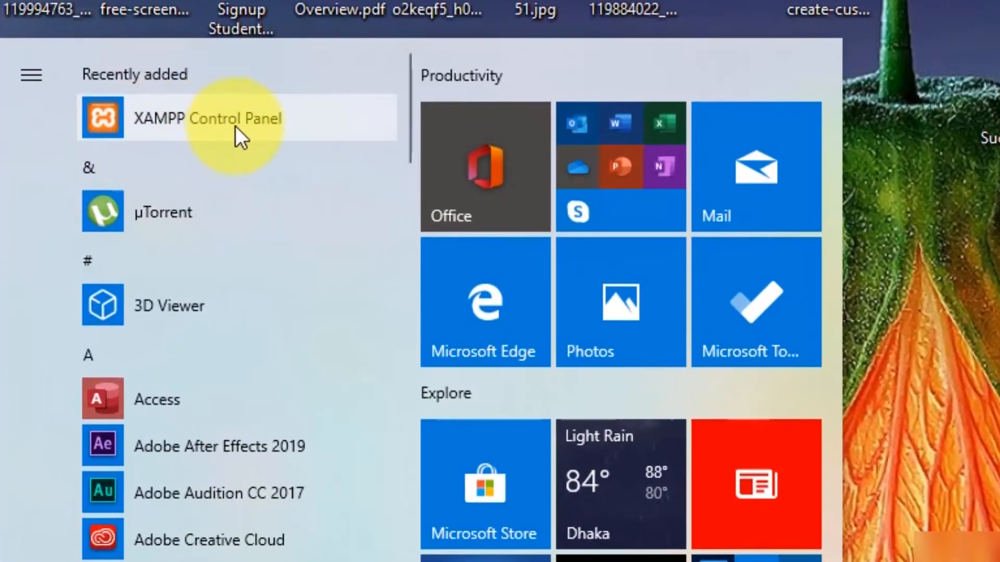
left_click(130, 118)
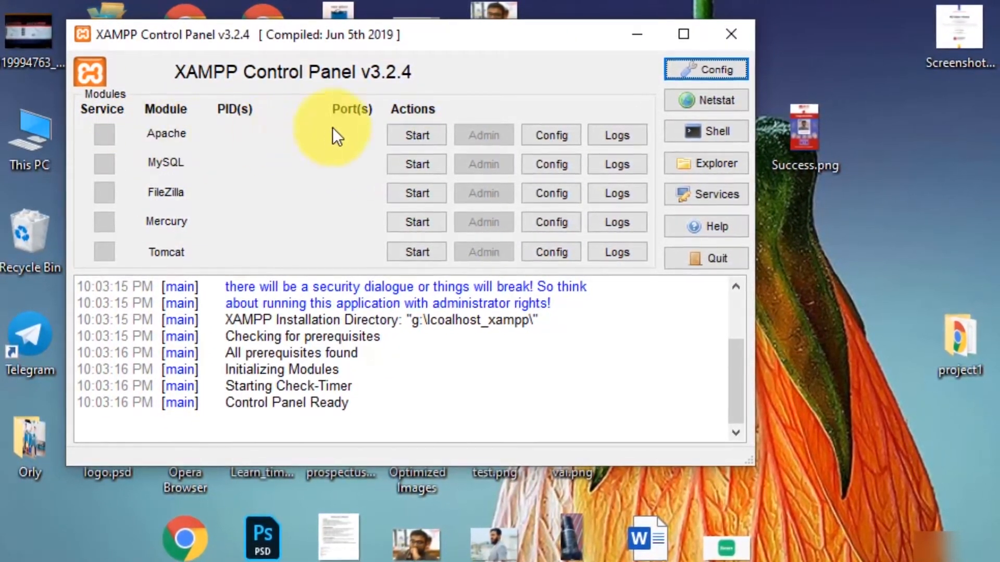
Start the Apache and MySQL servers, then close the control panel window
left_click(404, 138)
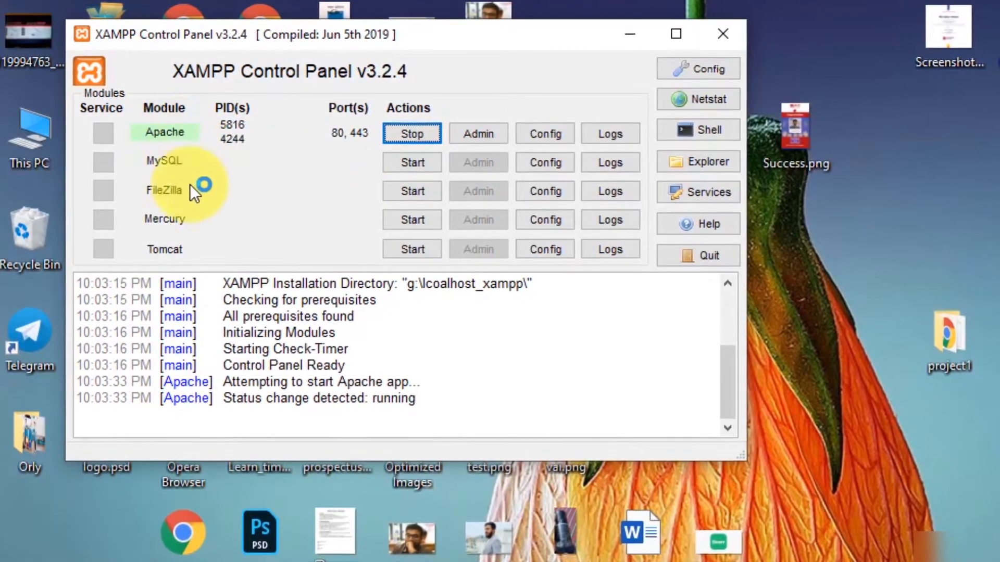
left_click(412, 161)
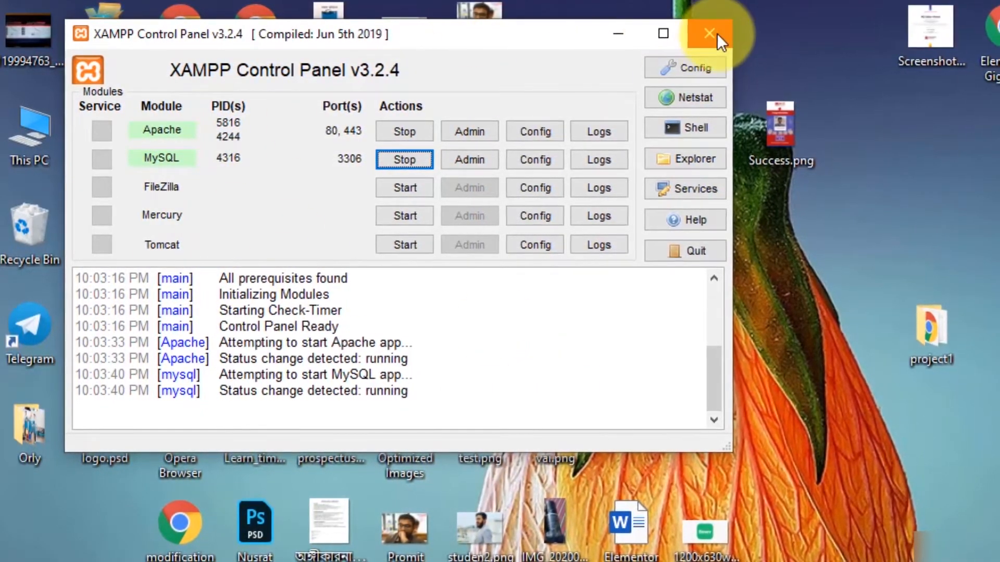
left_click(717, 38)
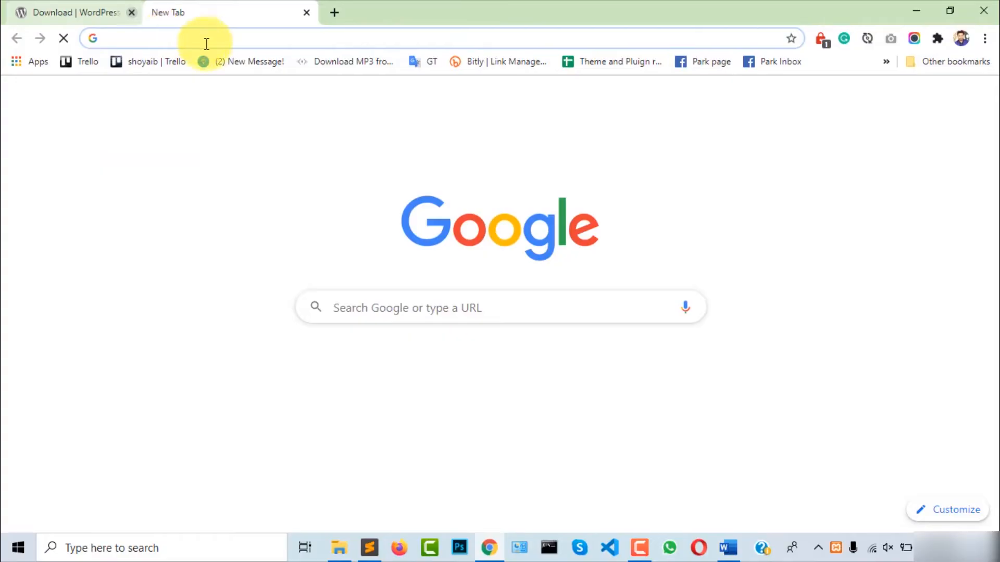
Load localhost in Chrome to bring up the XAMPP dashboard
left_click(207, 40)
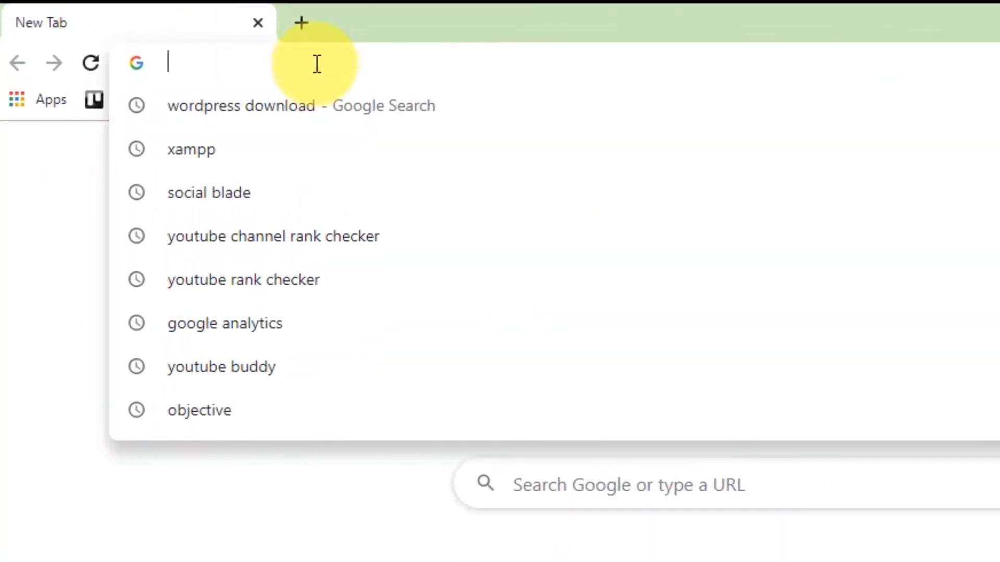
type("localhost")
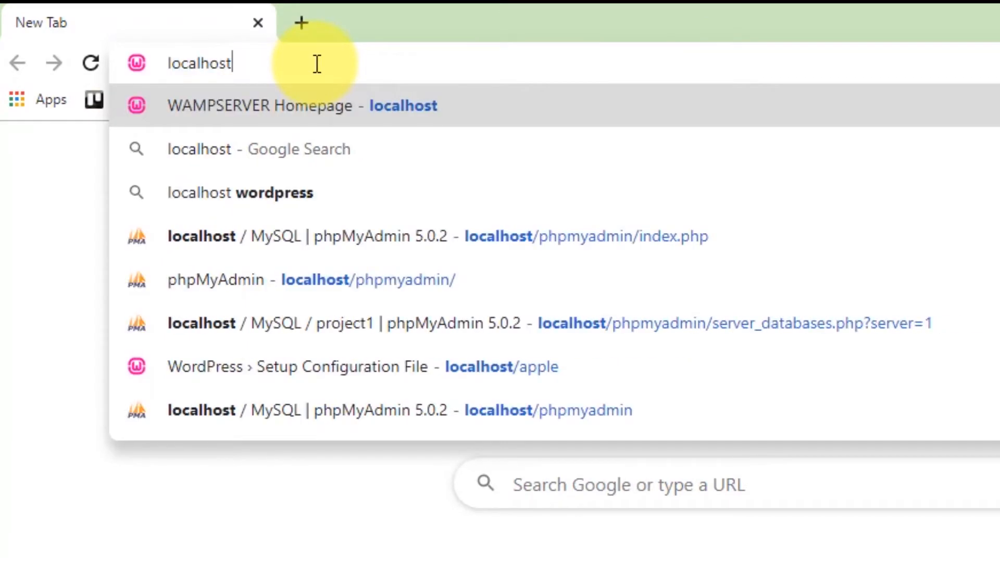
key("Return")
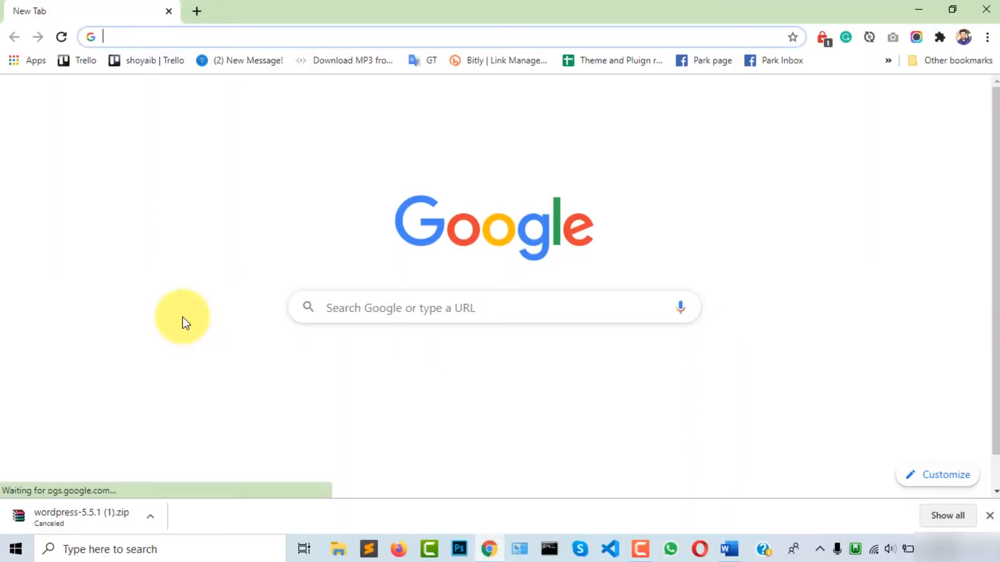
Search Google for 'wordpress download'
left_click(357, 300)
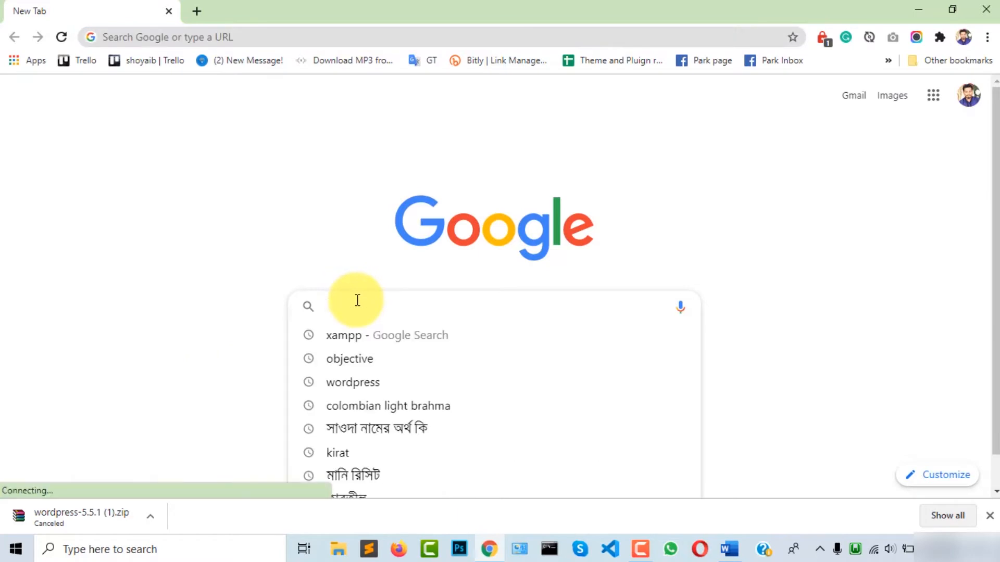
type("wor")
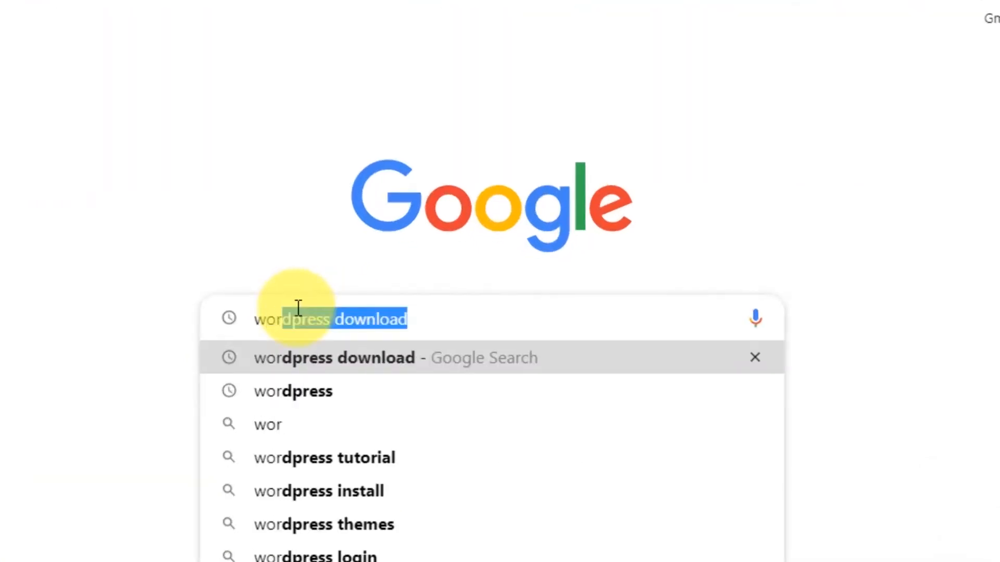
key("BackSpace")
key("BackSpace")
key("BackSpace")
key("BackSpace")
type("wor")
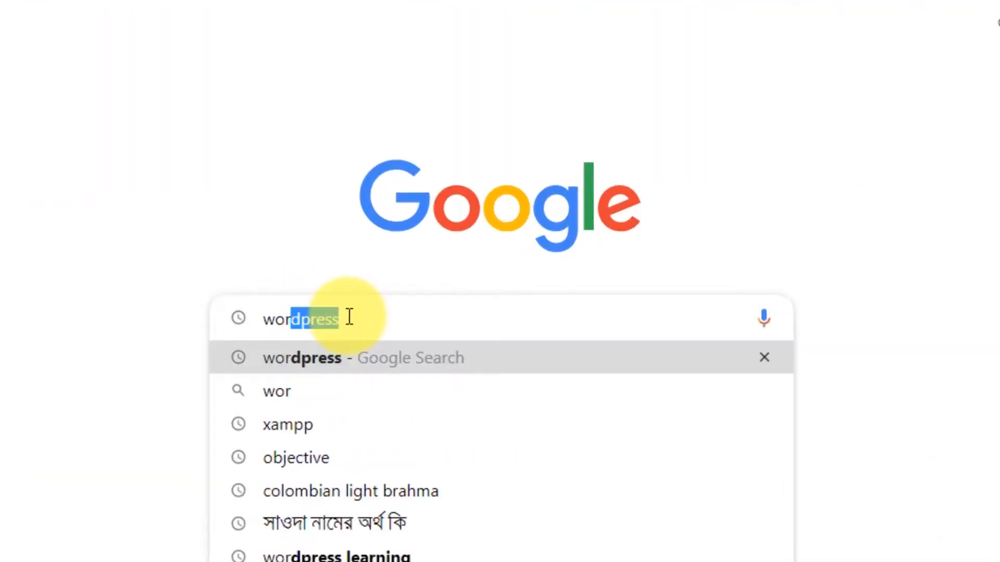
key("Return")
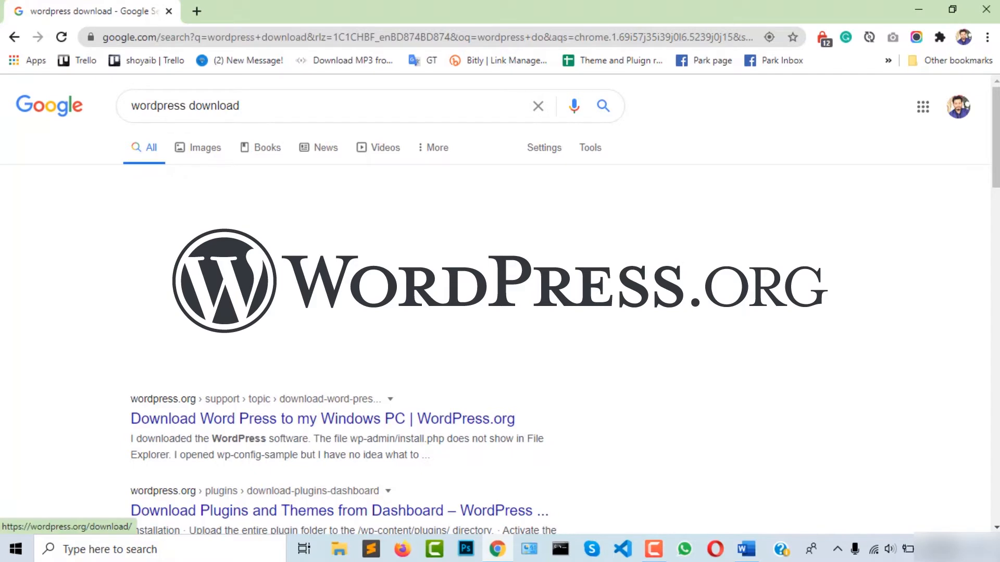
Open wordpress.org/download, download WordPress 5.5.1 as a zip, and dismiss the Hooray message
left_click(177, 210)
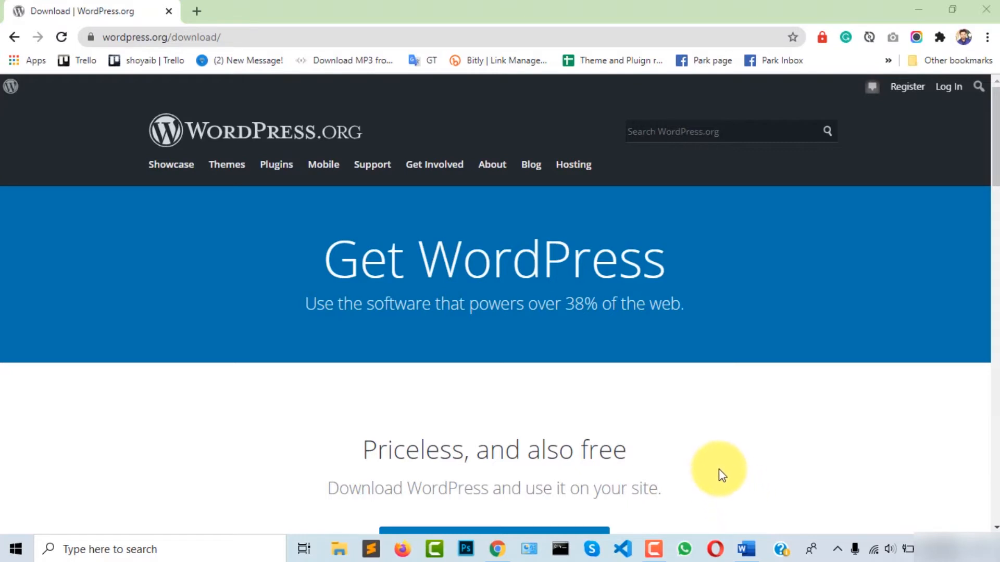
scroll(727, 442, "down", 3)
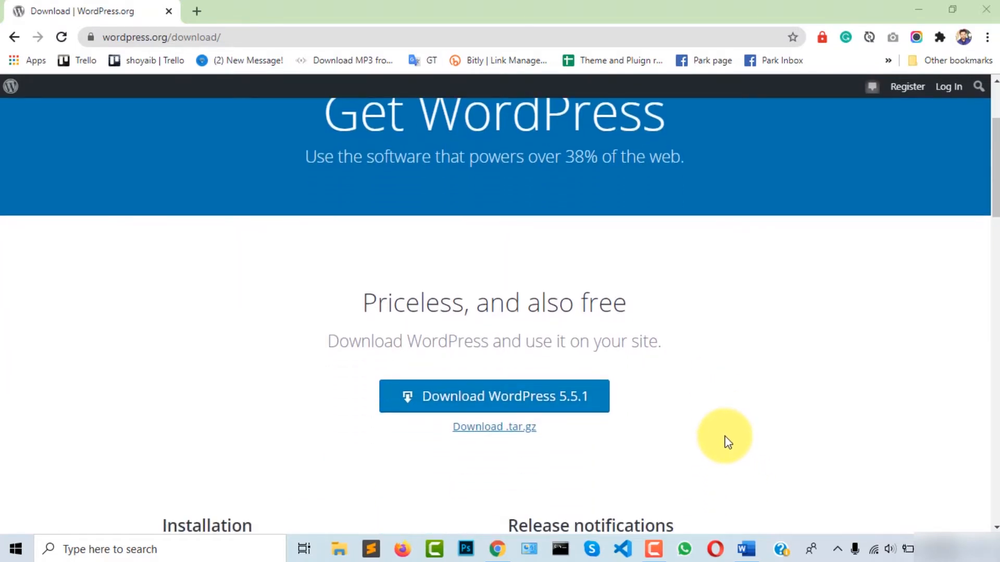
scroll(726, 437, "down", 1)
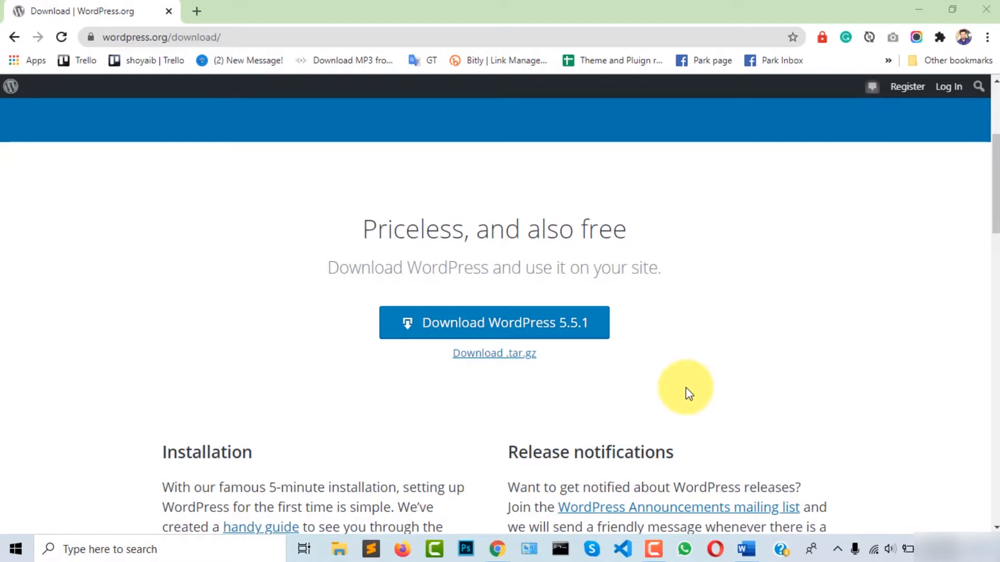
scroll(671, 386, "down", 1)
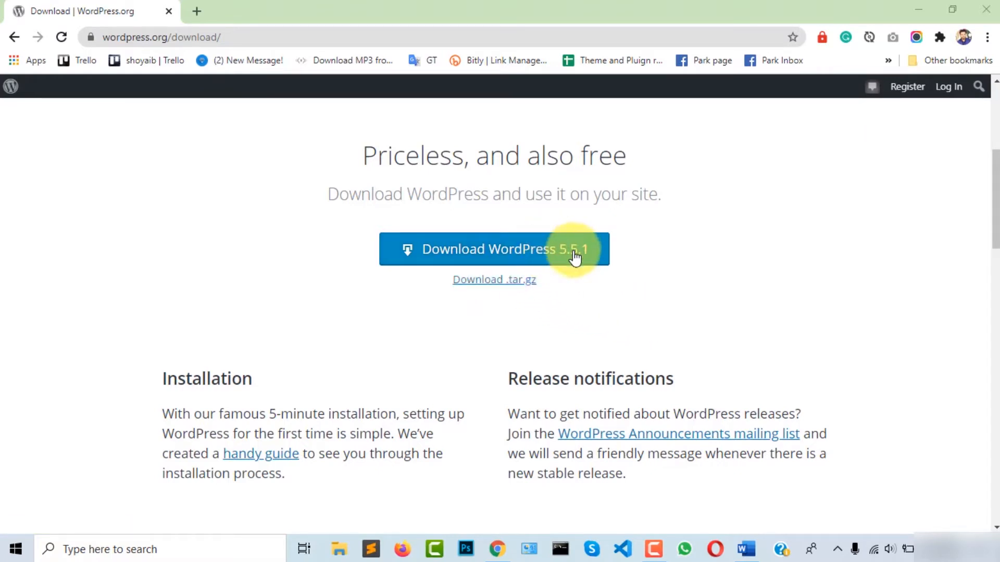
left_click(545, 254)
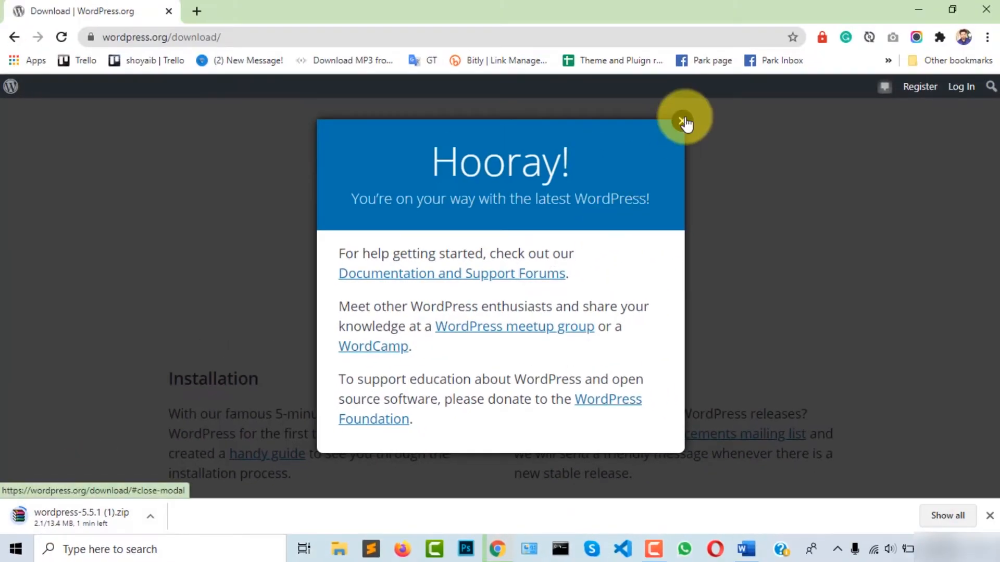
left_click(682, 122)
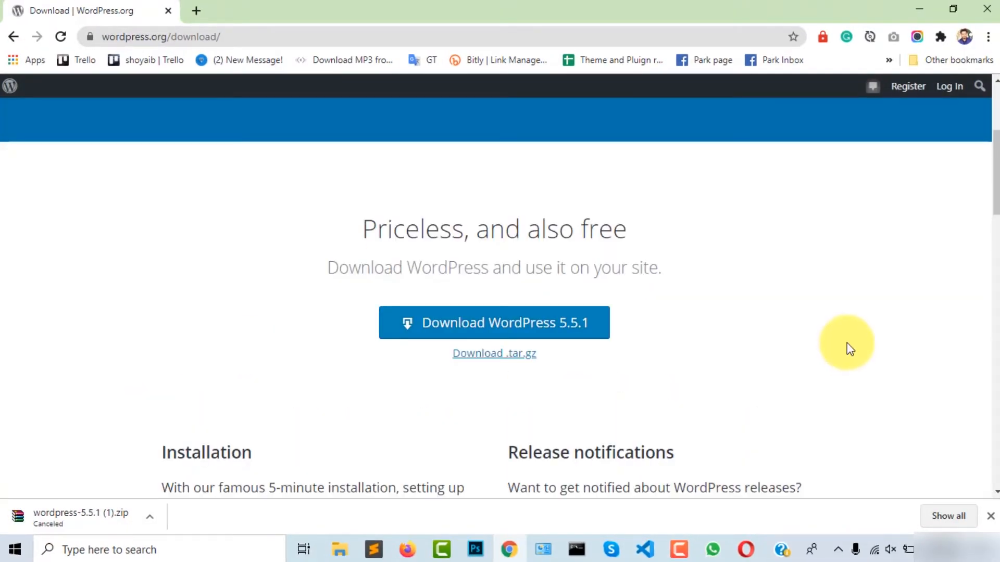
Open a maximized File Explorer window on the Downloads folder
left_click(929, 6)
key("super+e")
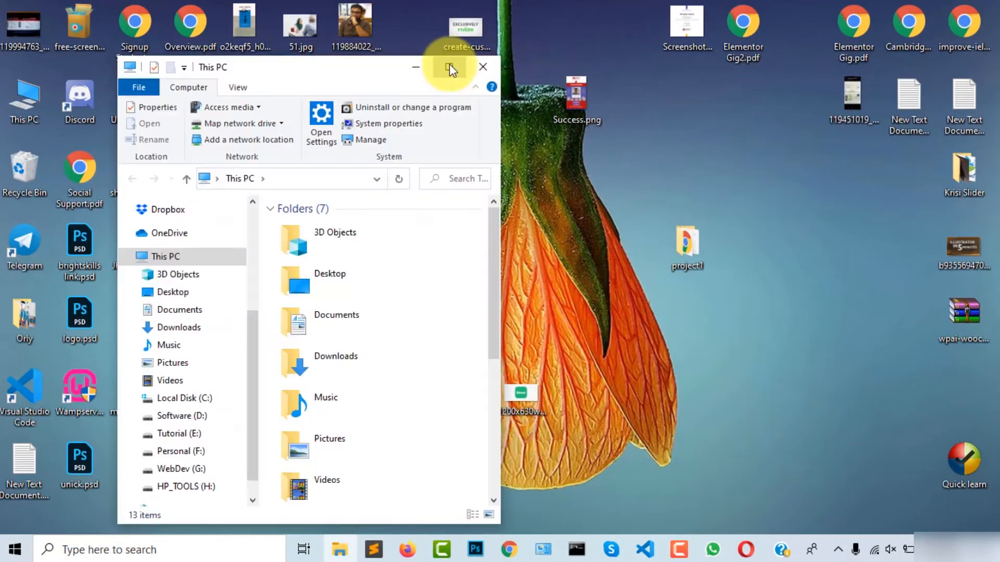
left_click(449, 66)
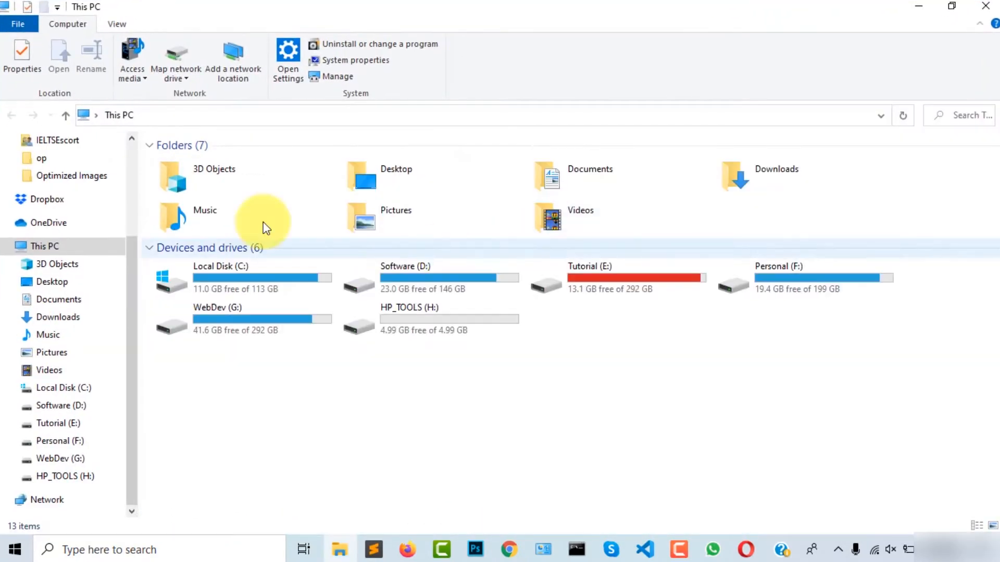
left_click(75, 322)
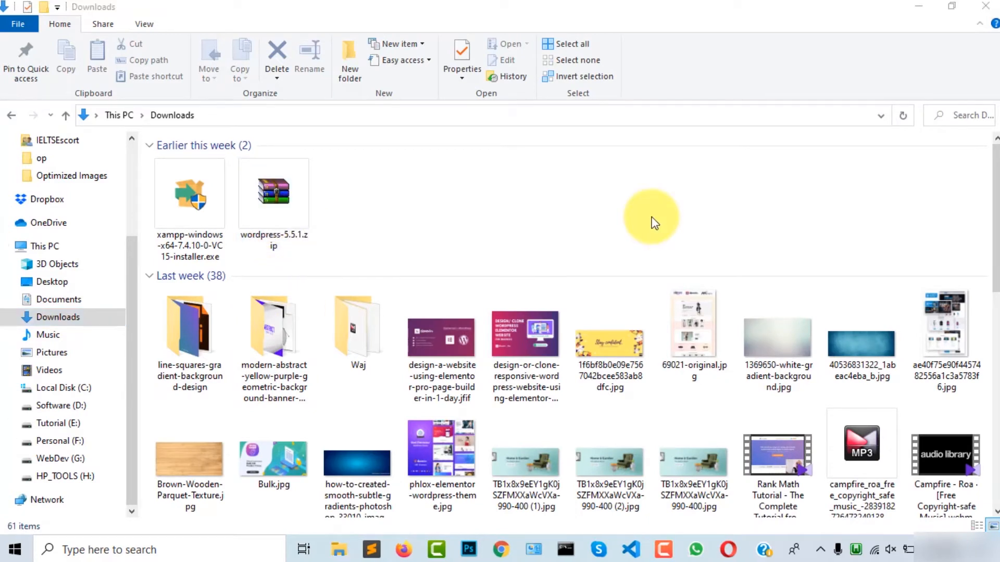
Extract wordpress-5.5.1.zip into a new wordpress-5.5.1 folder and select it
right_click(284, 192)
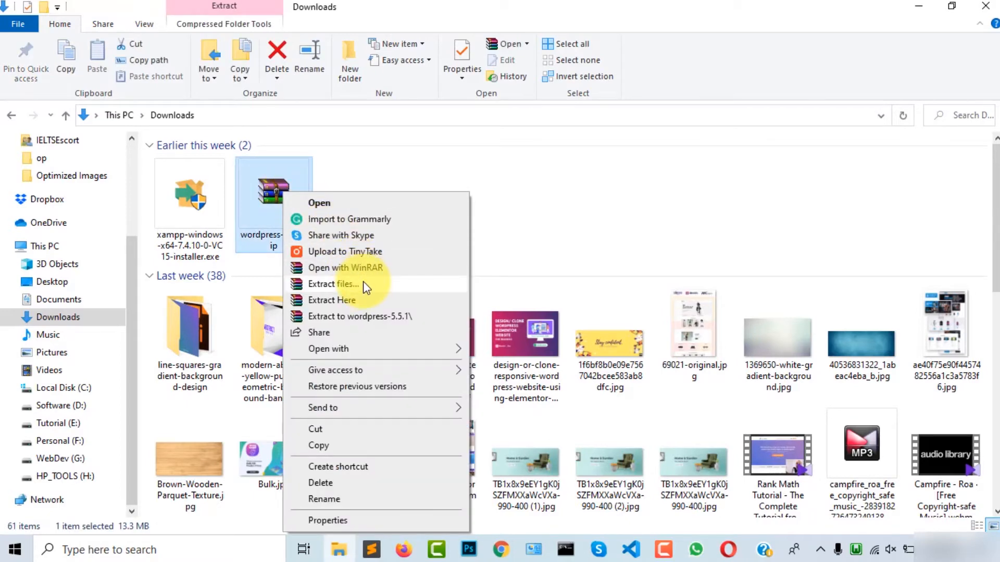
left_click(363, 284)
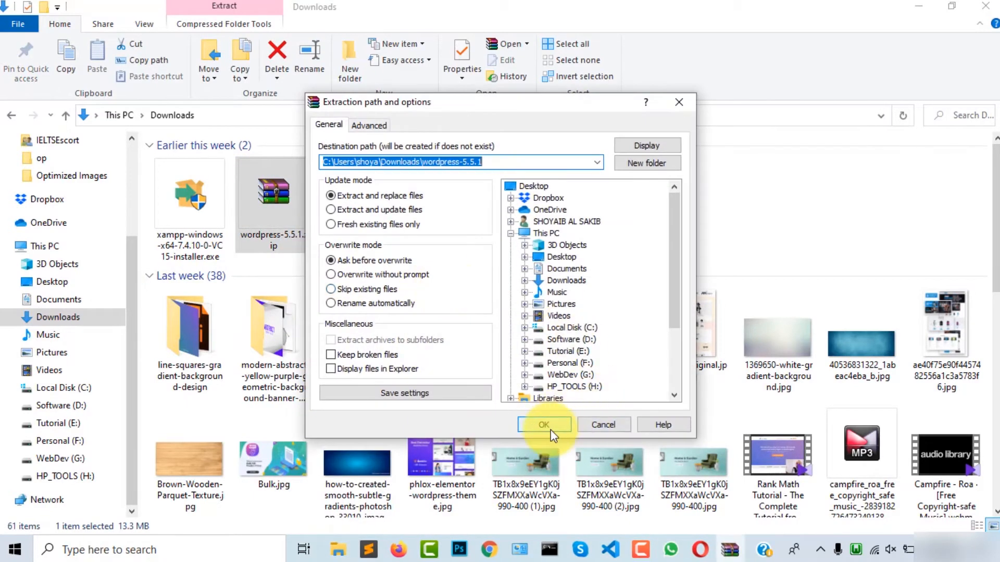
left_click(544, 425)
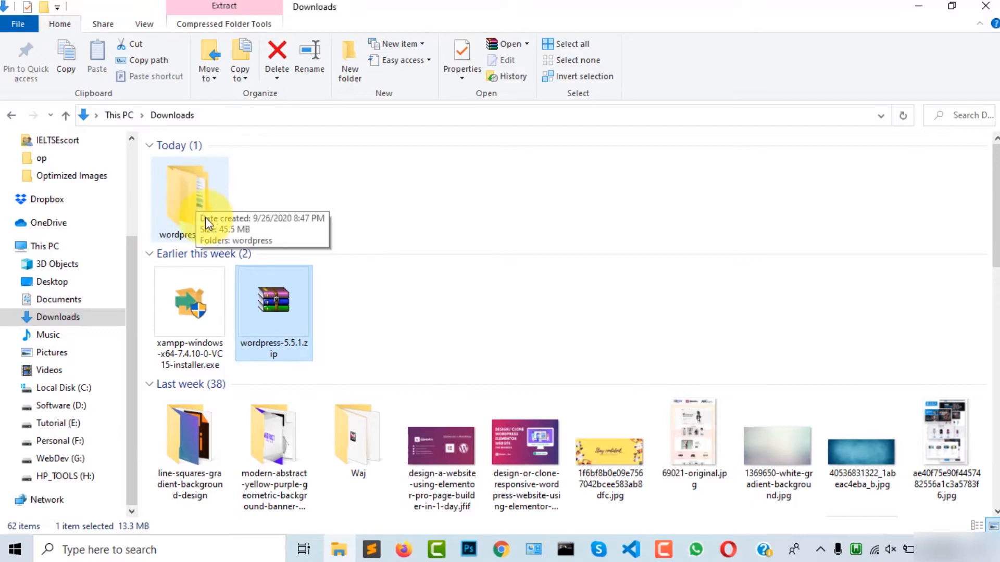
left_click(193, 199)
Open wordpress-5.5.1\wordpress and select its 19 files and folders
double_click(193, 199)
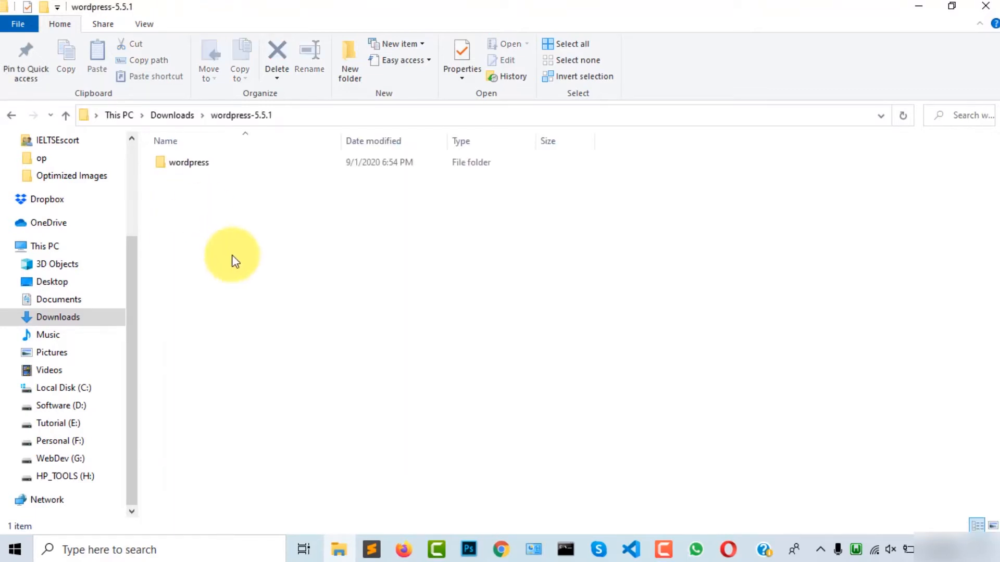
double_click(209, 165)
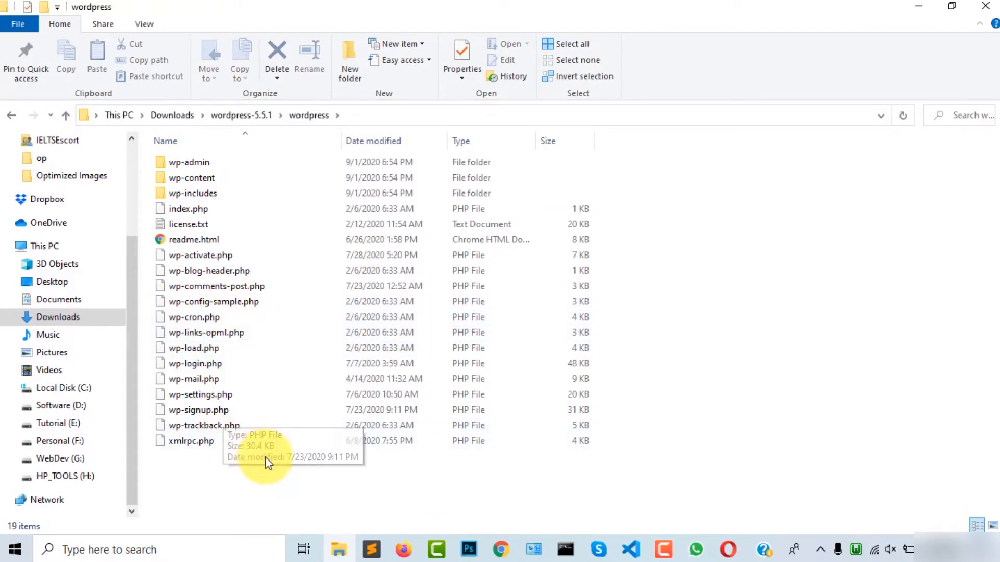
left_click_drag(250, 462, 182, 159)
left_click(294, 464)
left_click_drag(293, 482, 186, 161)
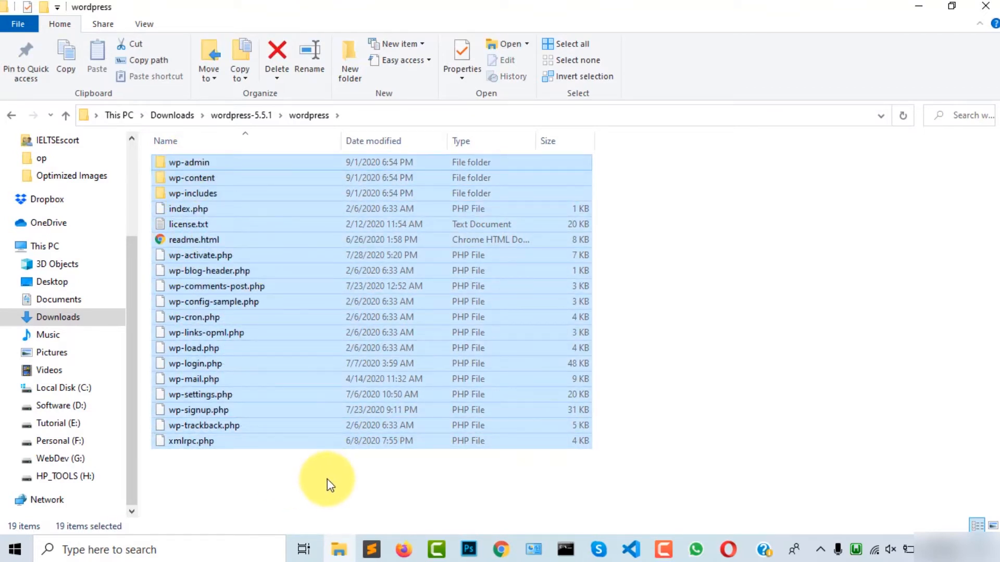
left_click_drag(303, 475, 168, 154)
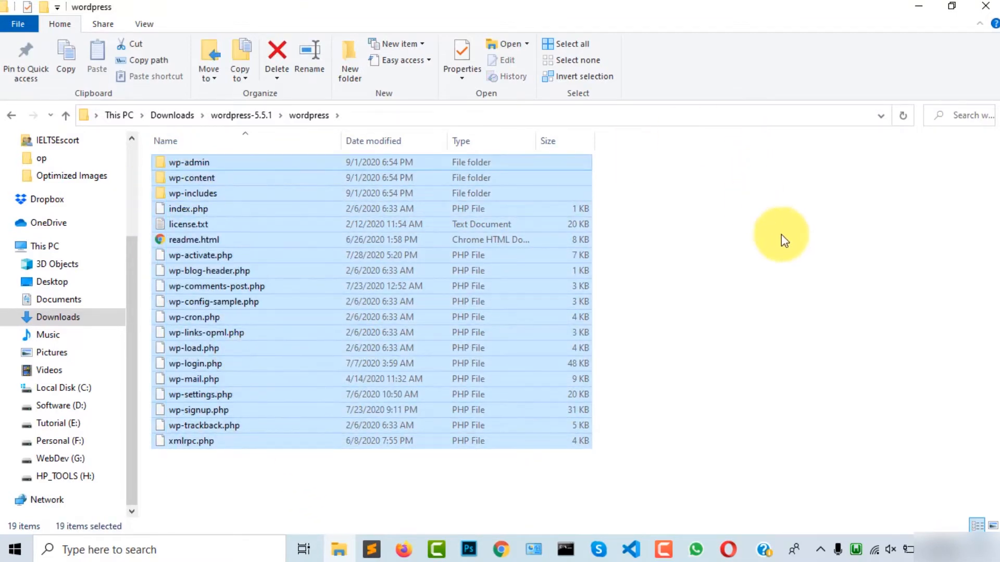
left_click(642, 431)
left_click_drag(233, 456, 163, 146)
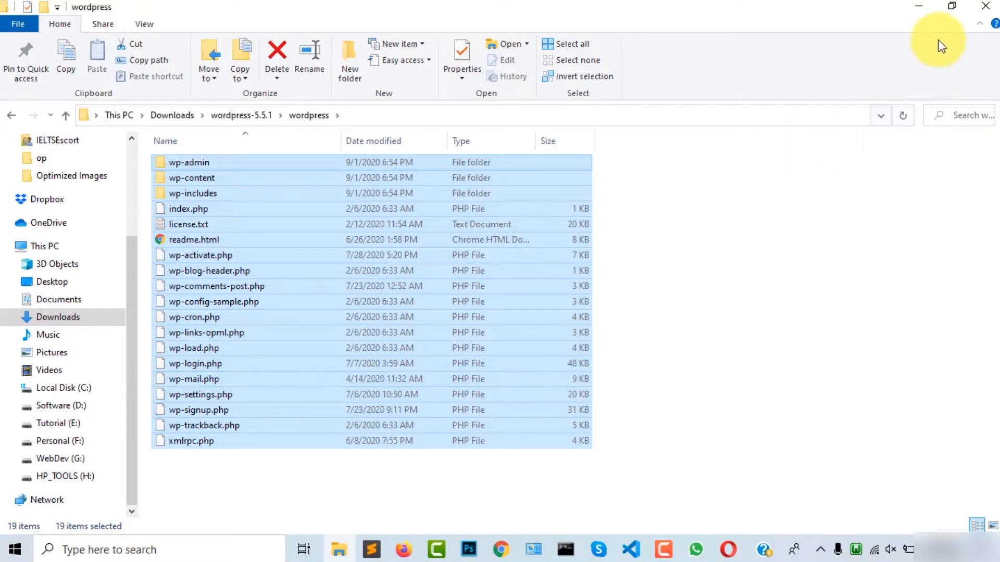
left_click(750, 366)
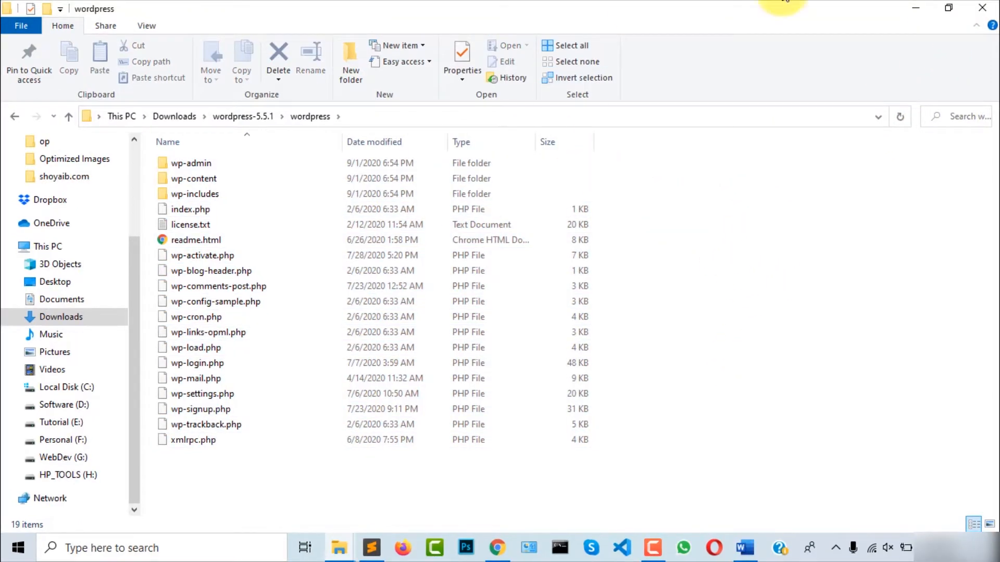
Snap the wordpress folder window to the right half and open a second Explorer window
left_click(949, 7)
left_click_drag(316, 12, 851, 12)
left_click(678, 122)
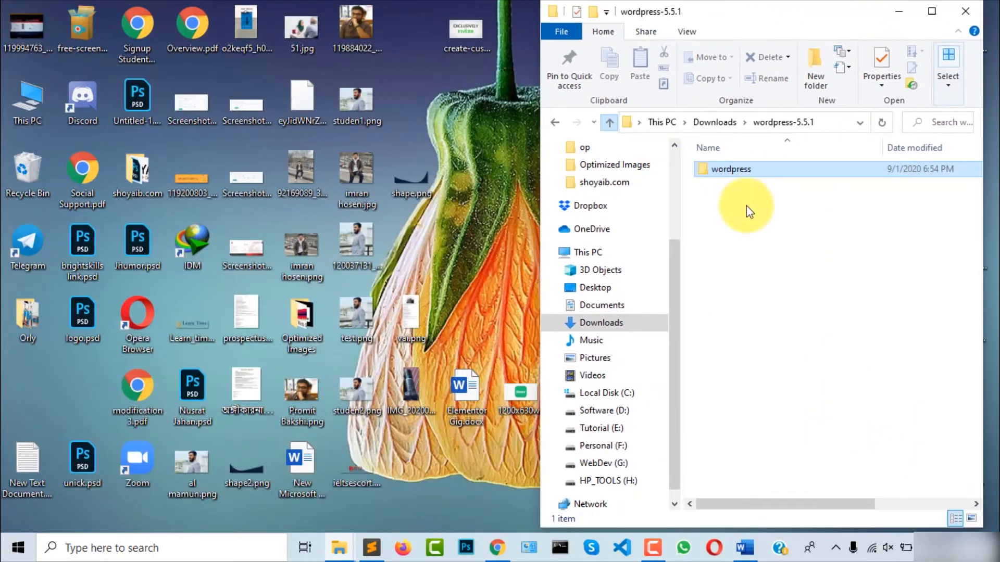
double_click(742, 171)
left_click_drag(792, 474, 721, 182)
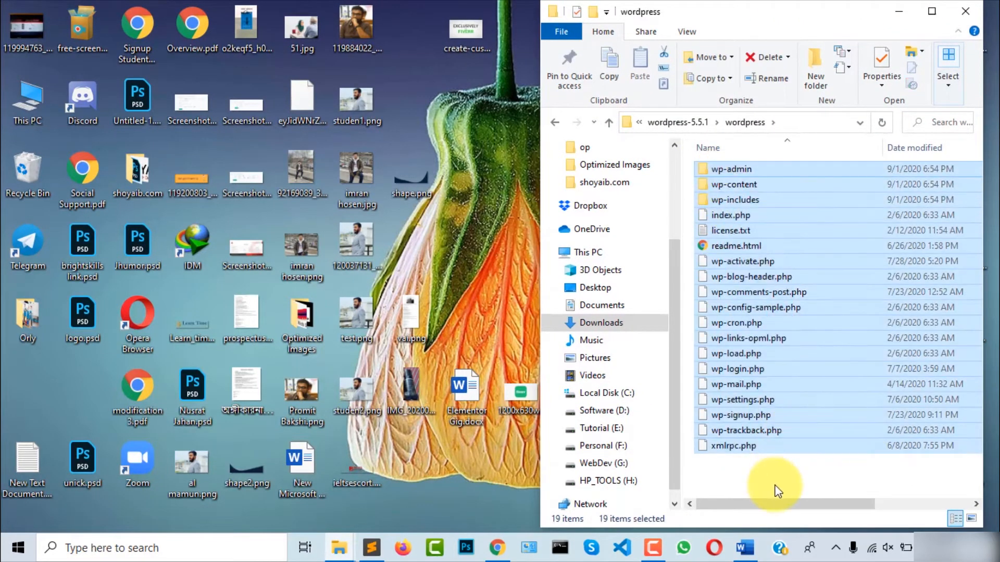
left_click(811, 487)
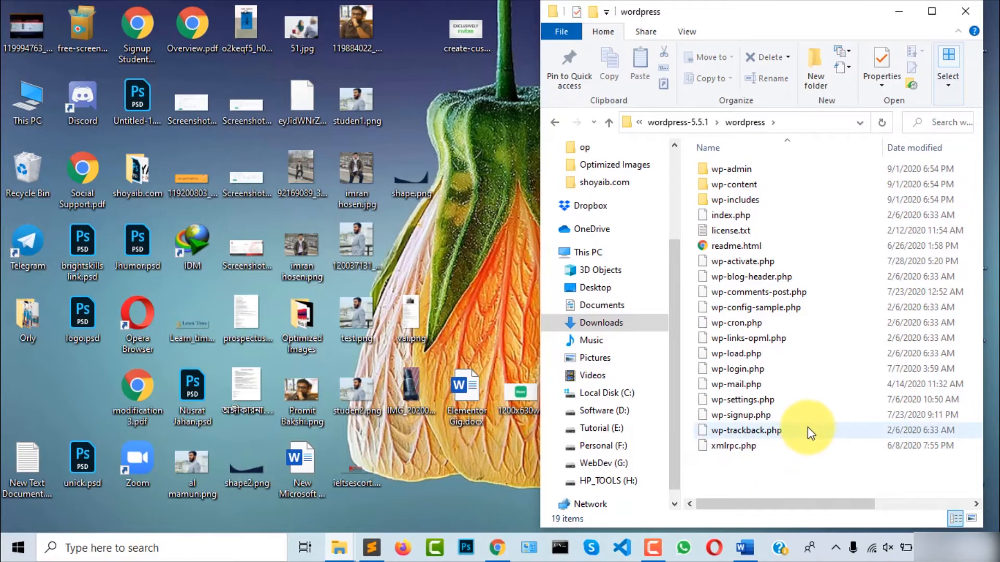
key("super+e")
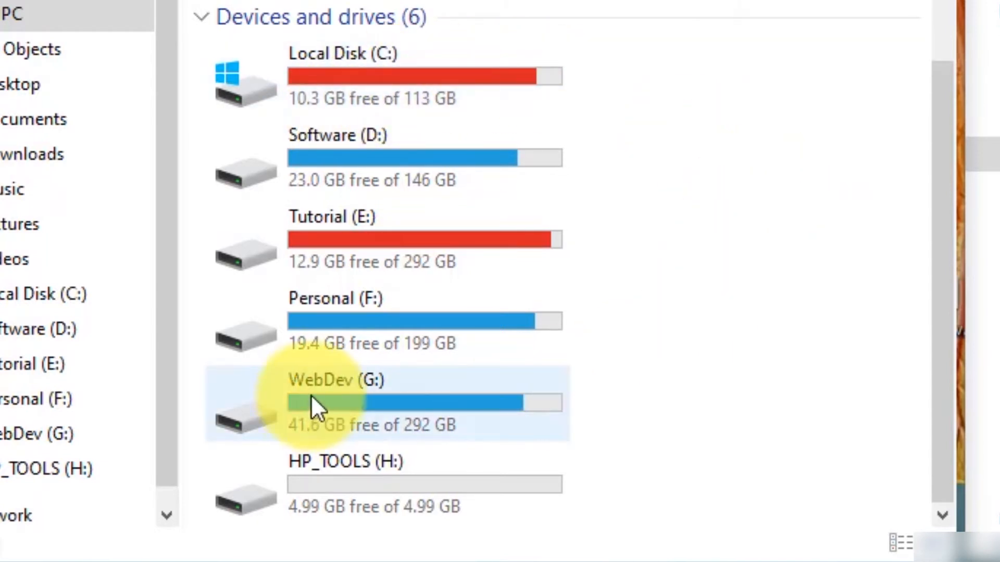
Navigate to the htdocs folder inside XAMPP on the WebDev (G:) drive
double_click(347, 402)
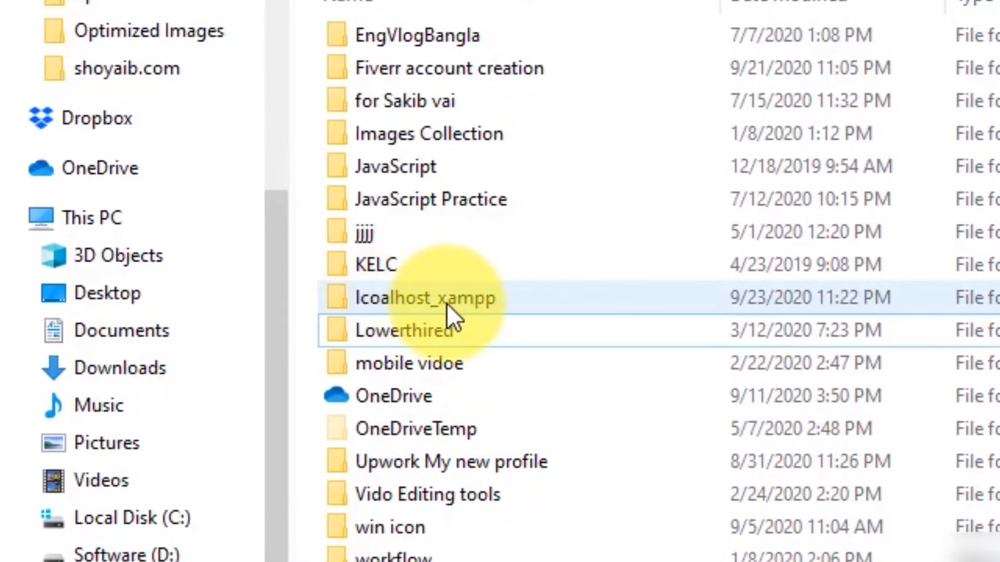
left_click(372, 299)
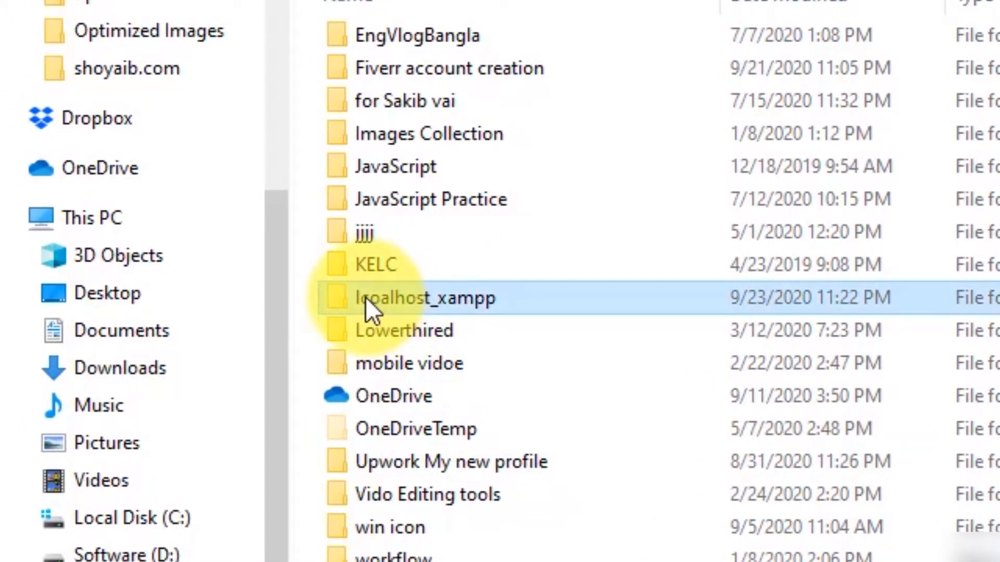
double_click(352, 295)
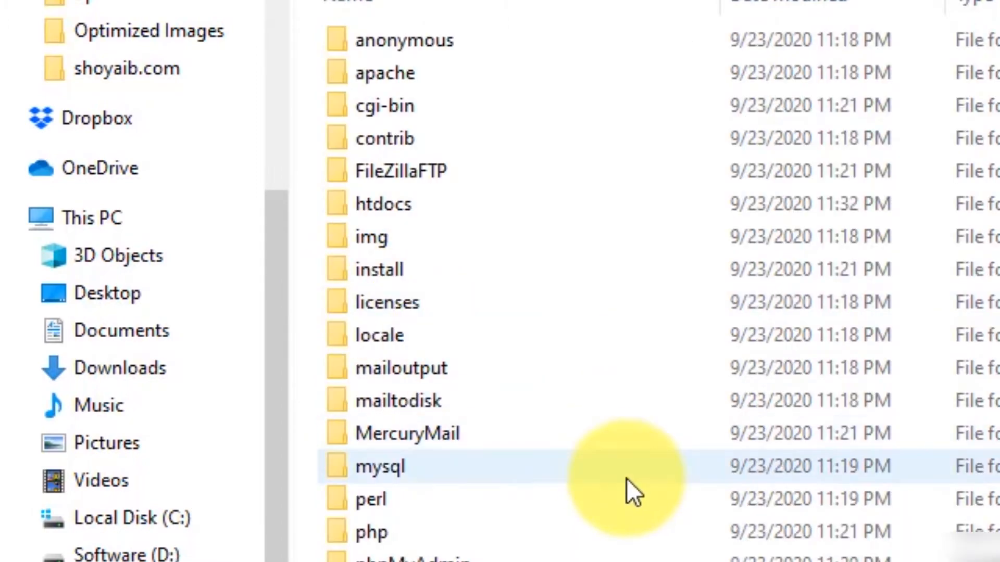
scroll(626, 479, "down", 1)
scroll(627, 479, "up", 1)
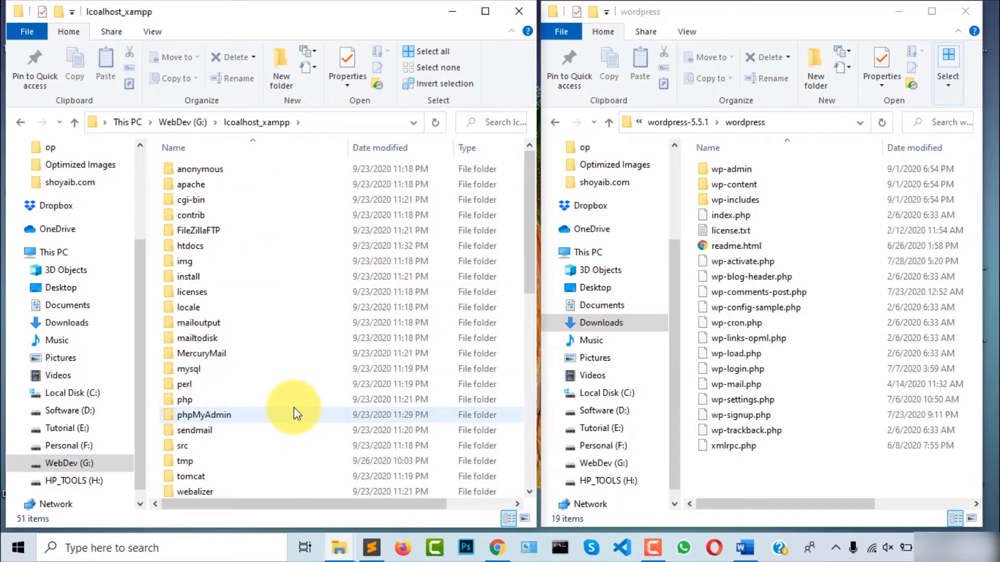
left_click(195, 253)
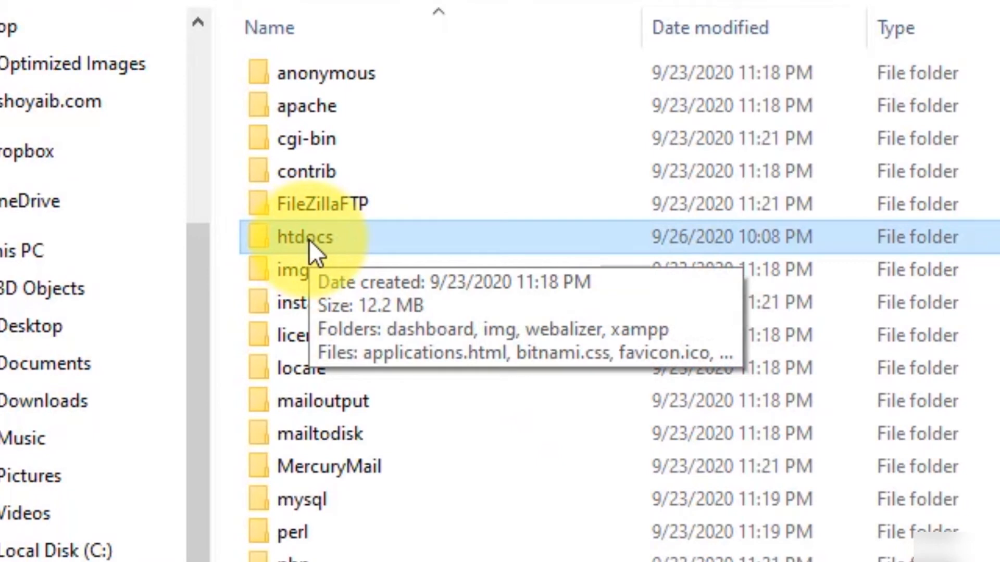
double_click(309, 239)
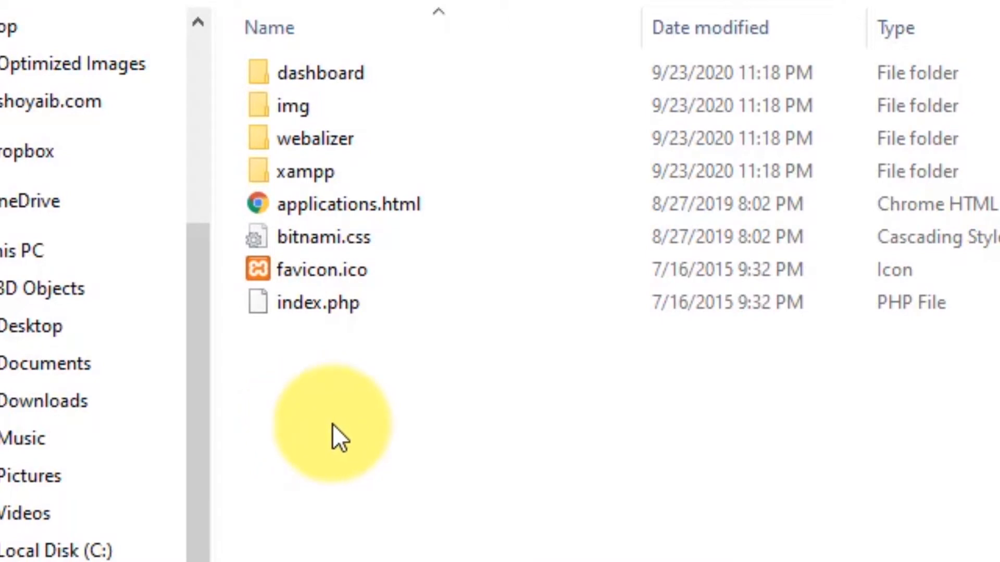
Create a new folder named orange in htdocs
right_click(302, 403)
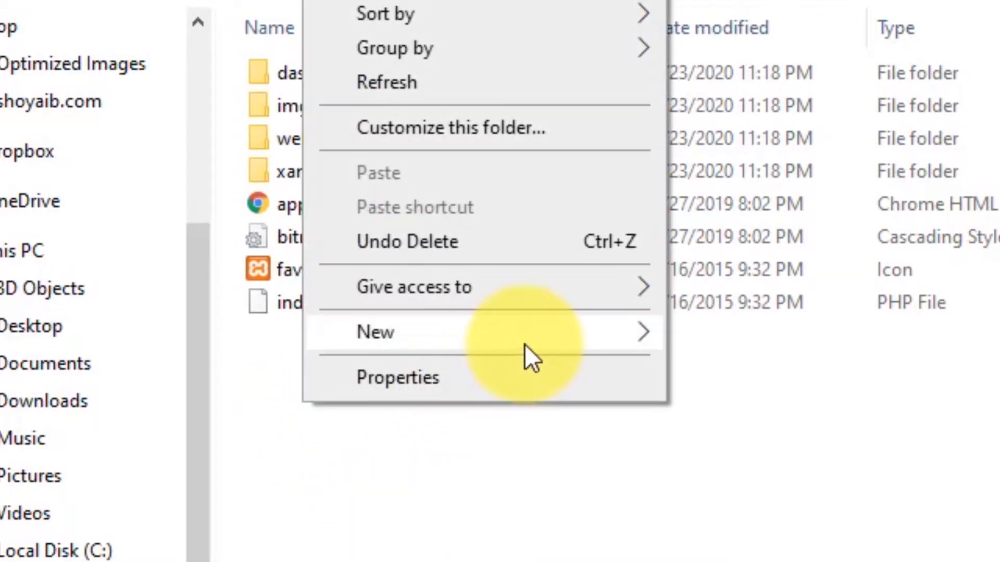
mouse_move(524, 345)
left_click(738, 334)
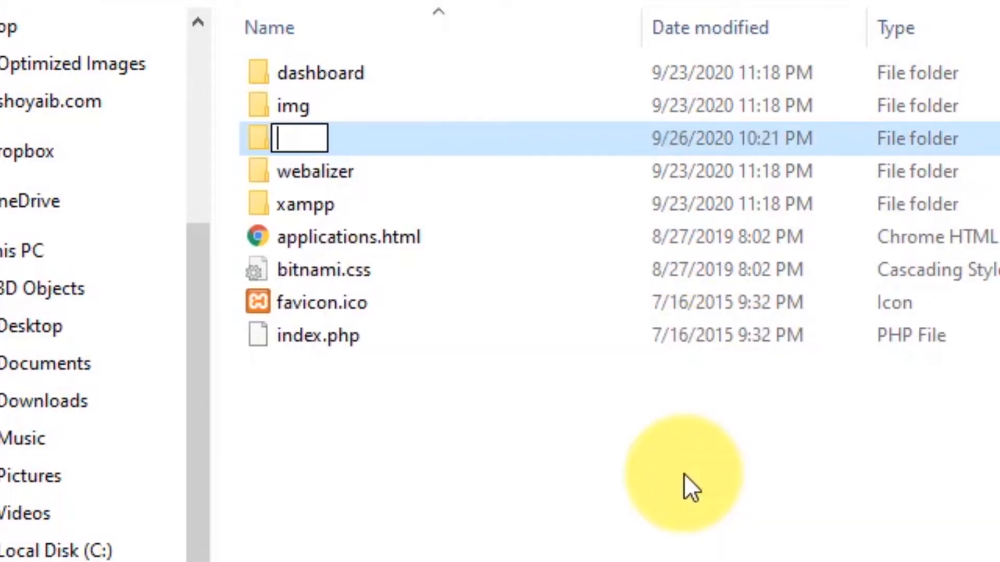
type("orange")
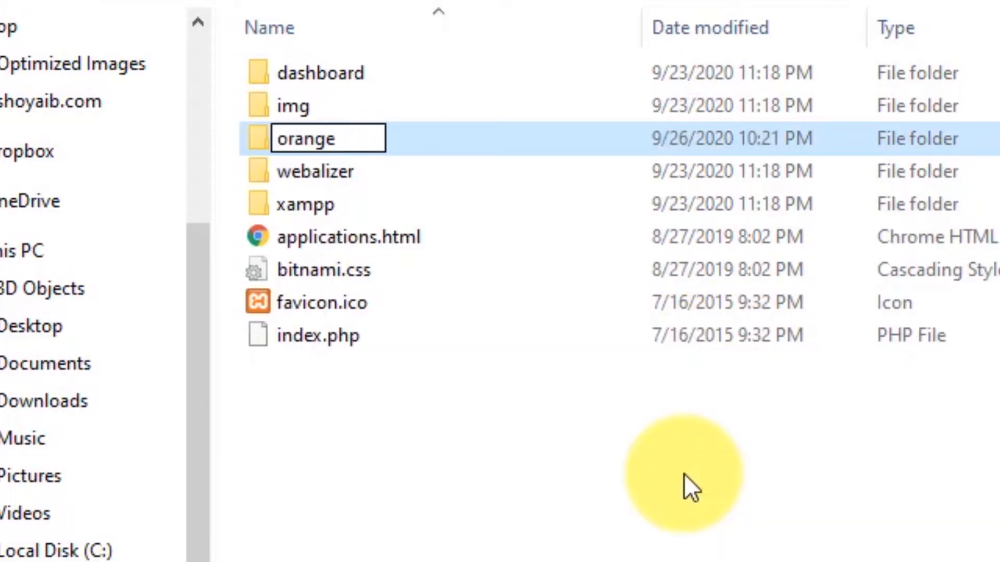
left_click(343, 151)
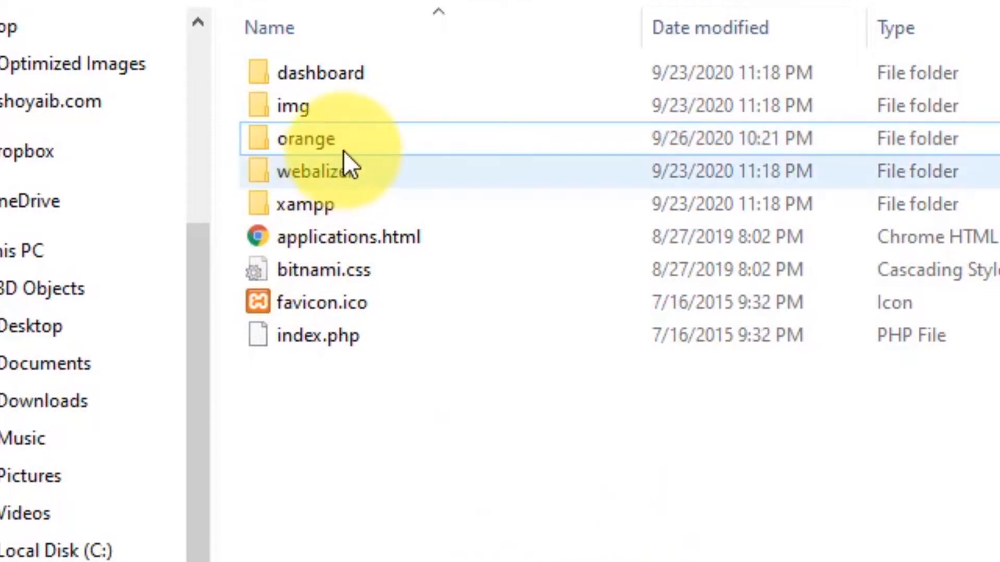
left_click(299, 141)
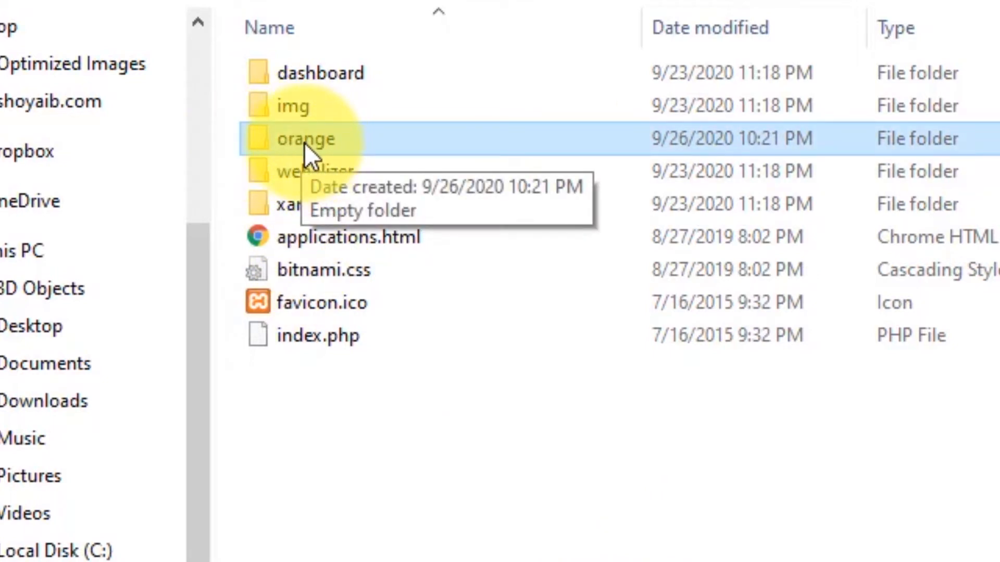
Paste all 19 WordPress items into the empty orange folder, then switch to Chrome
double_click(304, 143)
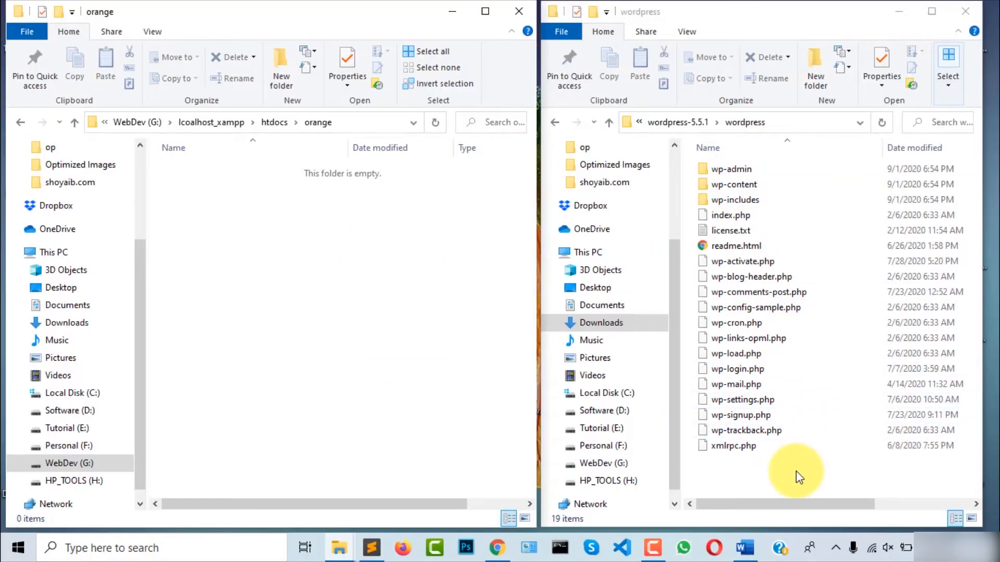
left_click(795, 470)
left_click_drag(795, 471, 730, 163)
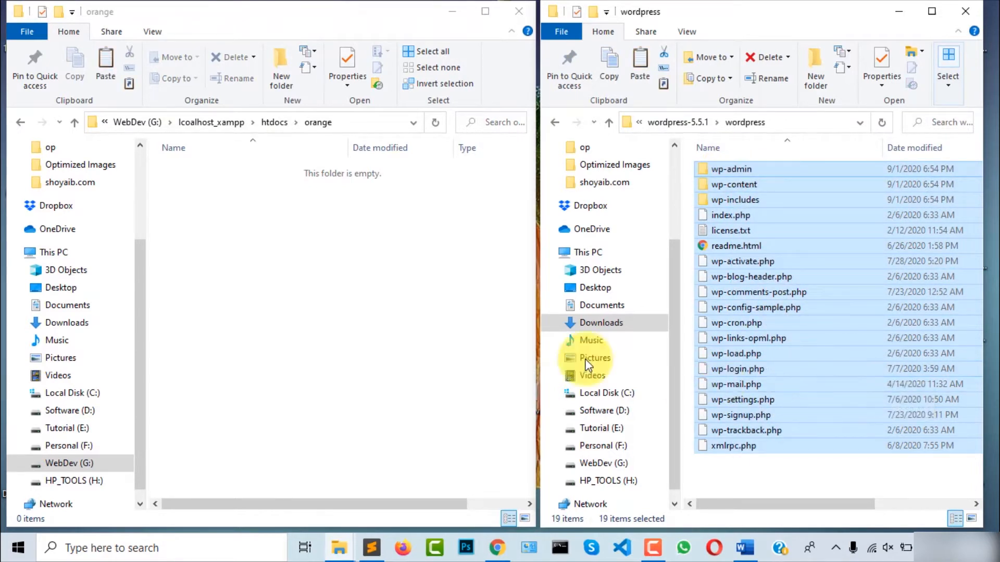
left_click(257, 279)
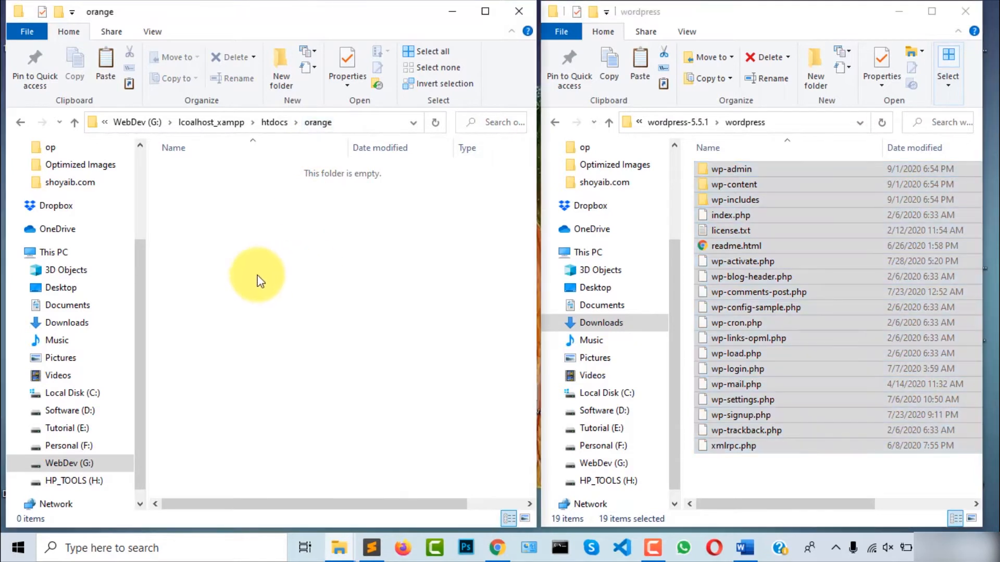
right_click(250, 260)
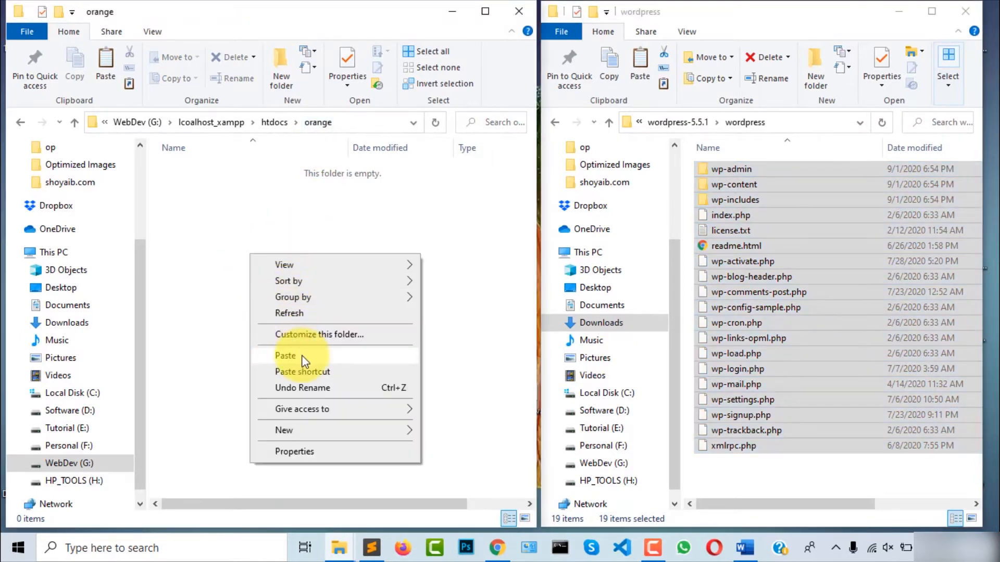
left_click(305, 358)
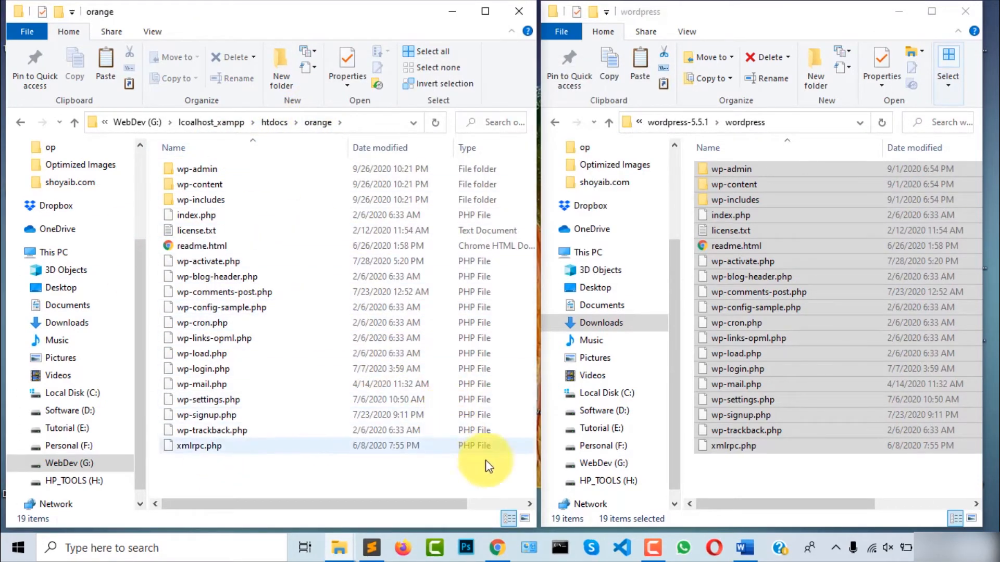
left_click(497, 548)
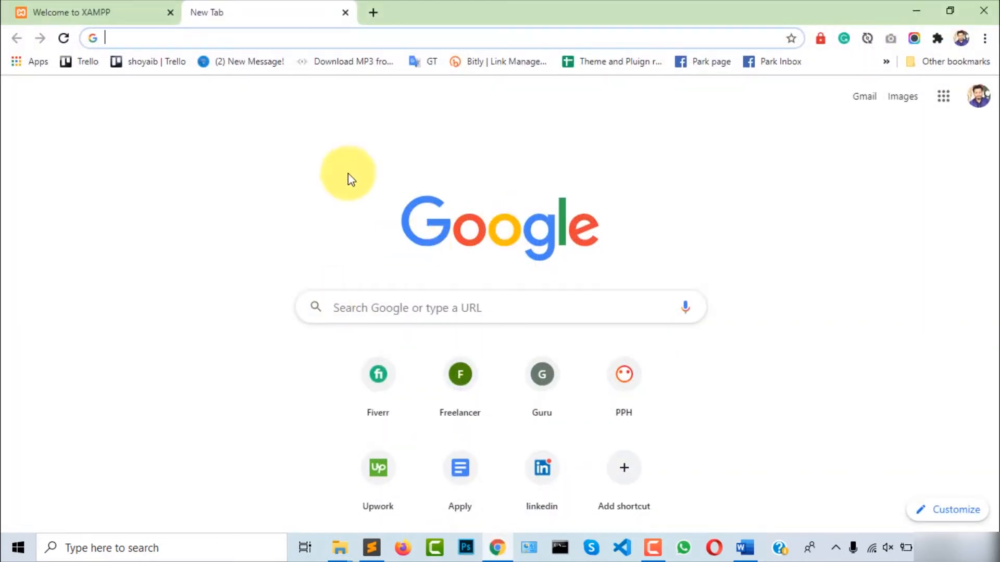
Go to localhost/orange to launch the WordPress setup page
type("localhost")
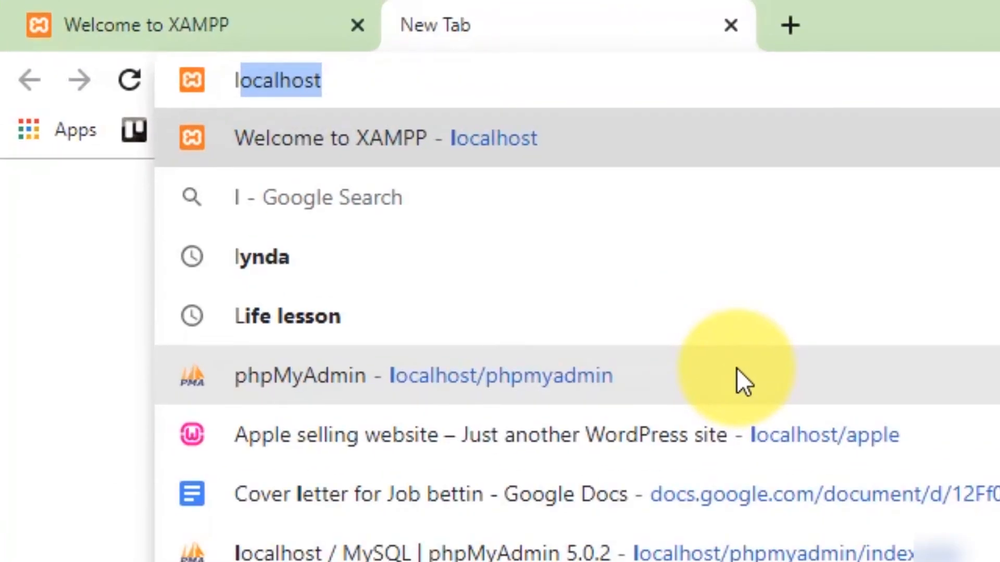
type("/")
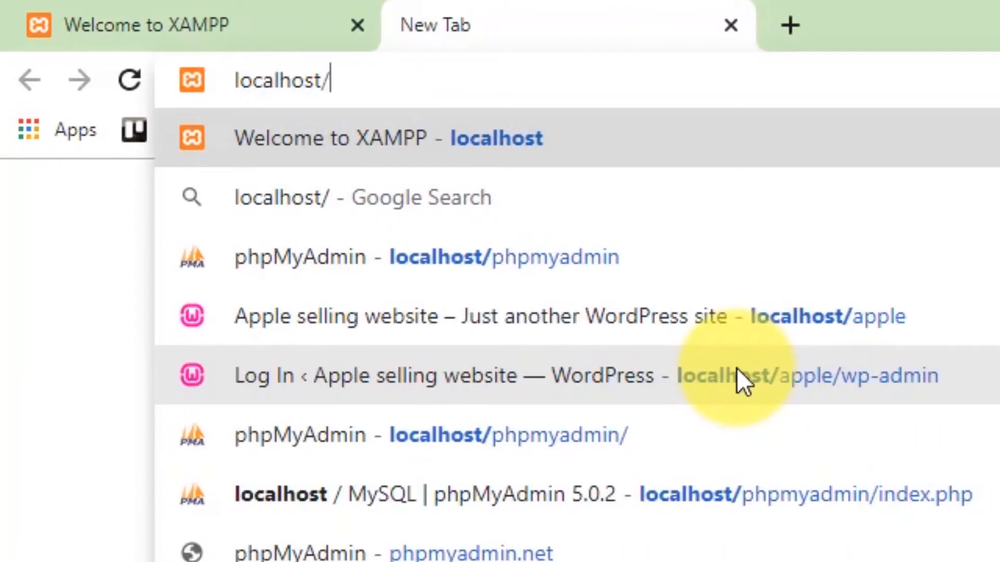
type("ornage")
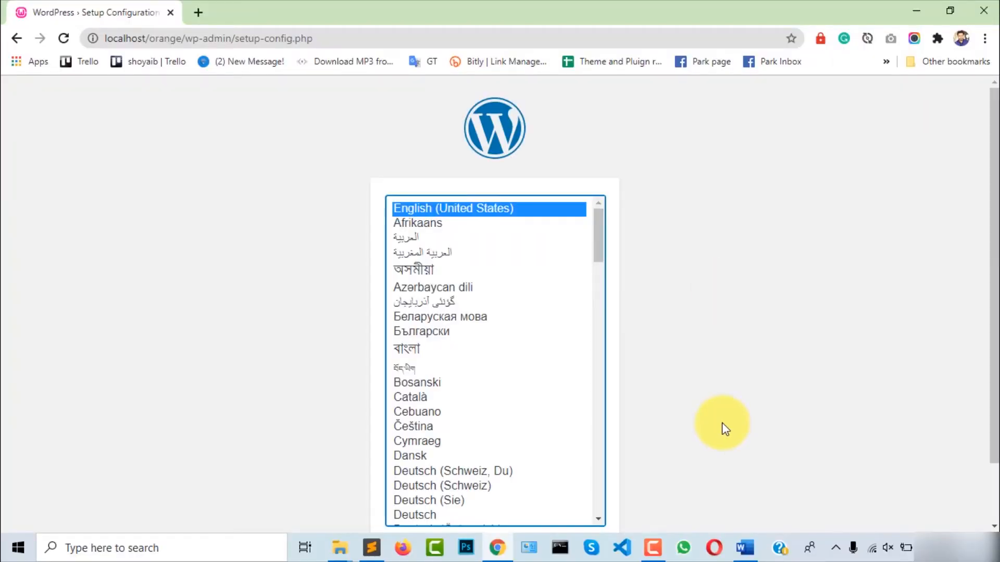
scroll(722, 423, "down", 1)
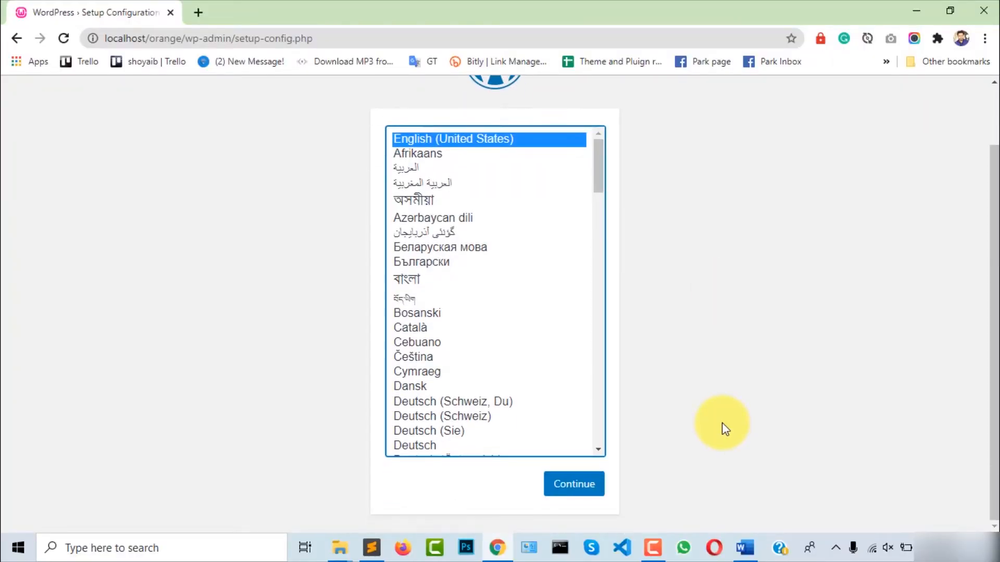
scroll(721, 423, "up", 1)
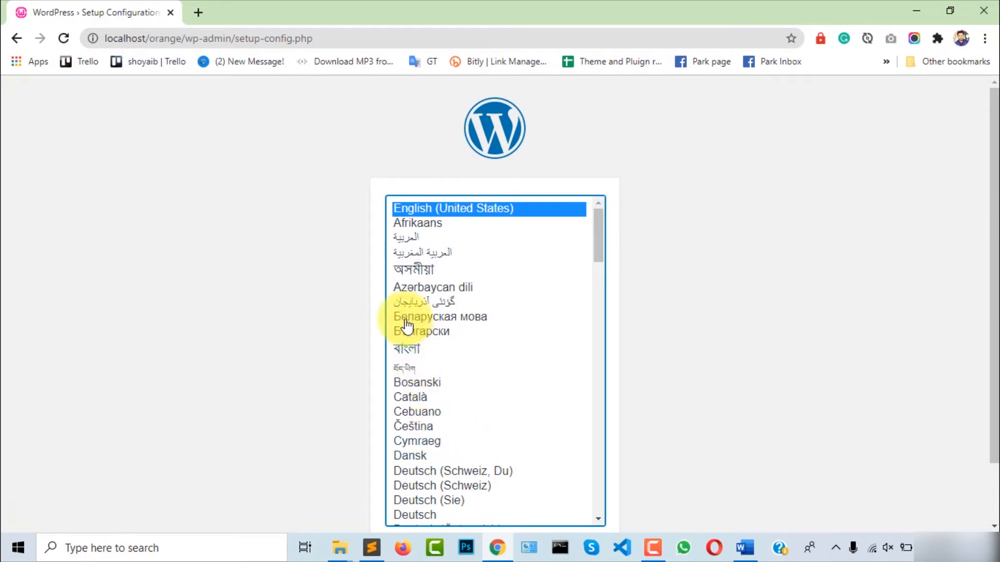
Keep English (United States) as the setup language and continue
left_click(419, 270)
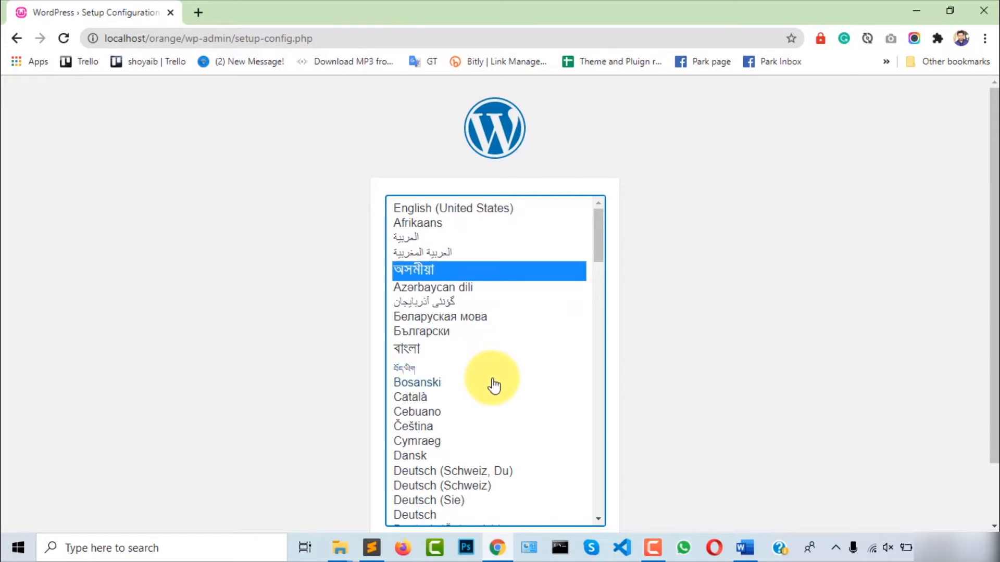
left_click(473, 210)
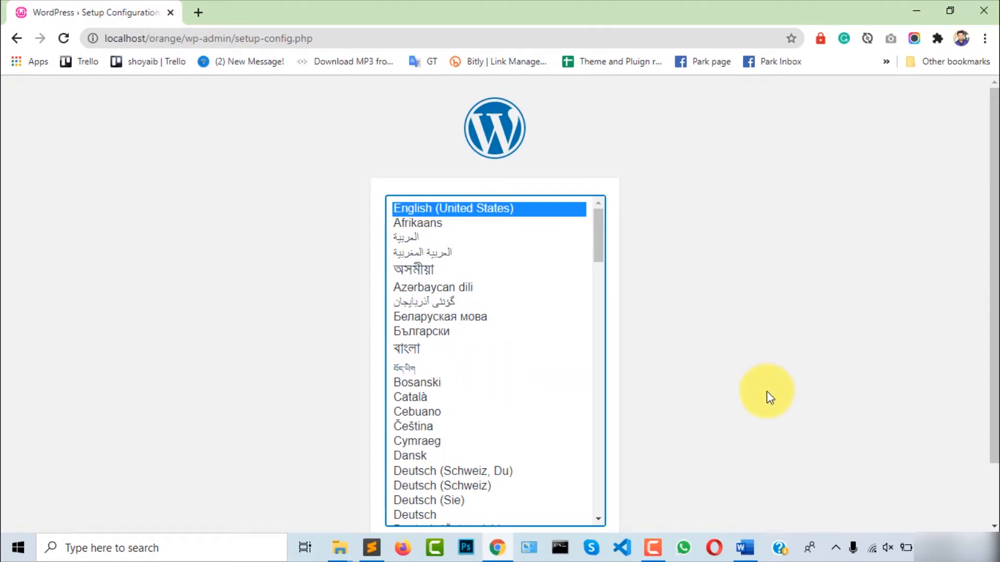
scroll(768, 393, "down", 2)
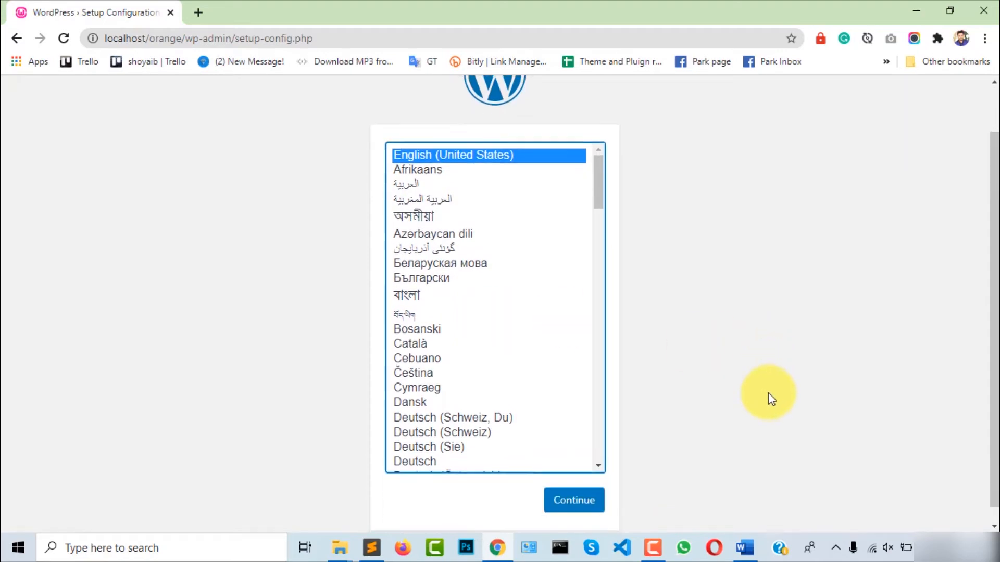
left_click(590, 495)
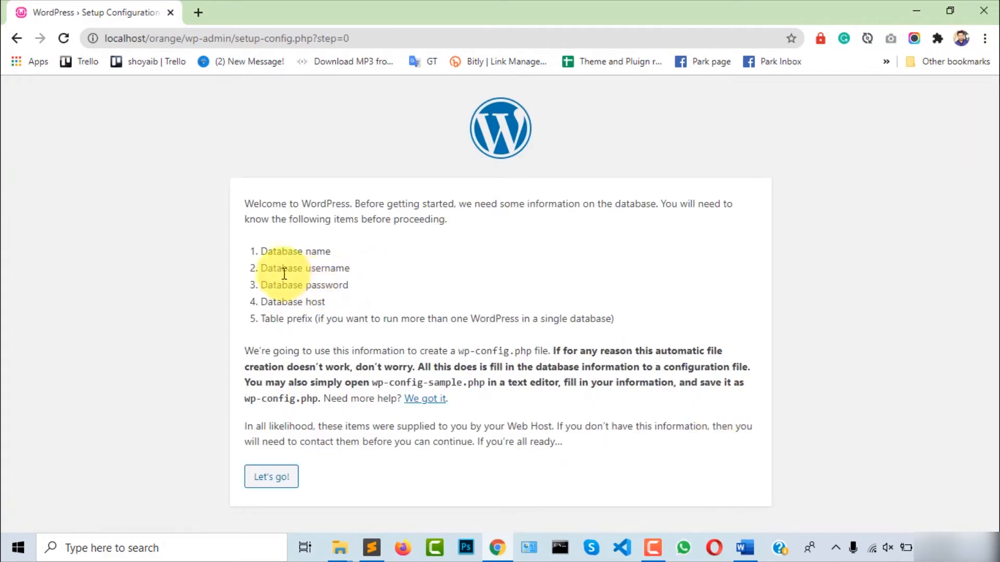
Review the required database name, username, password, host and table prefix, then open a new tab
left_click_drag(254, 250, 335, 319)
left_click(408, 282)
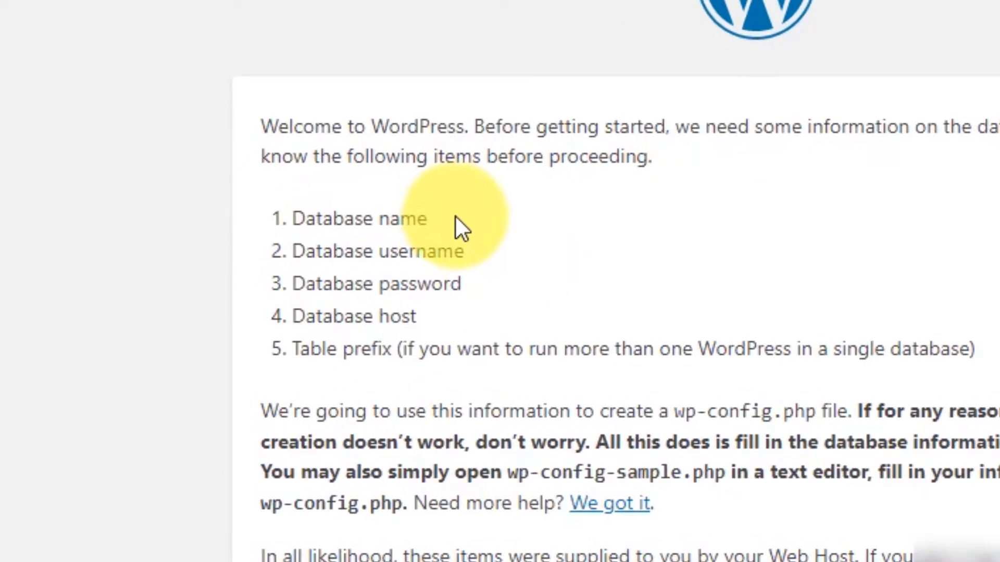
left_click_drag(455, 216, 296, 218)
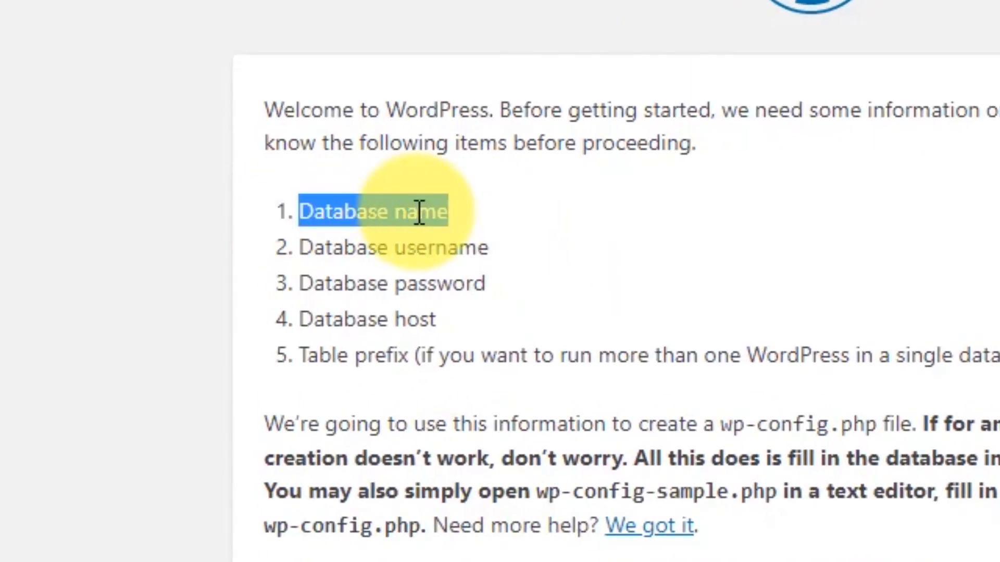
left_click_drag(490, 246, 302, 245)
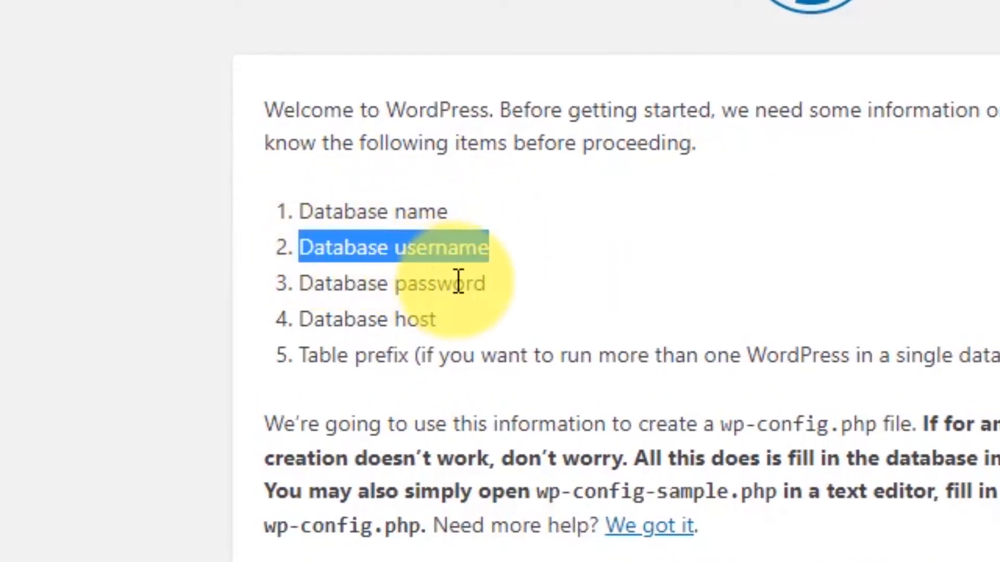
left_click_drag(516, 285, 294, 292)
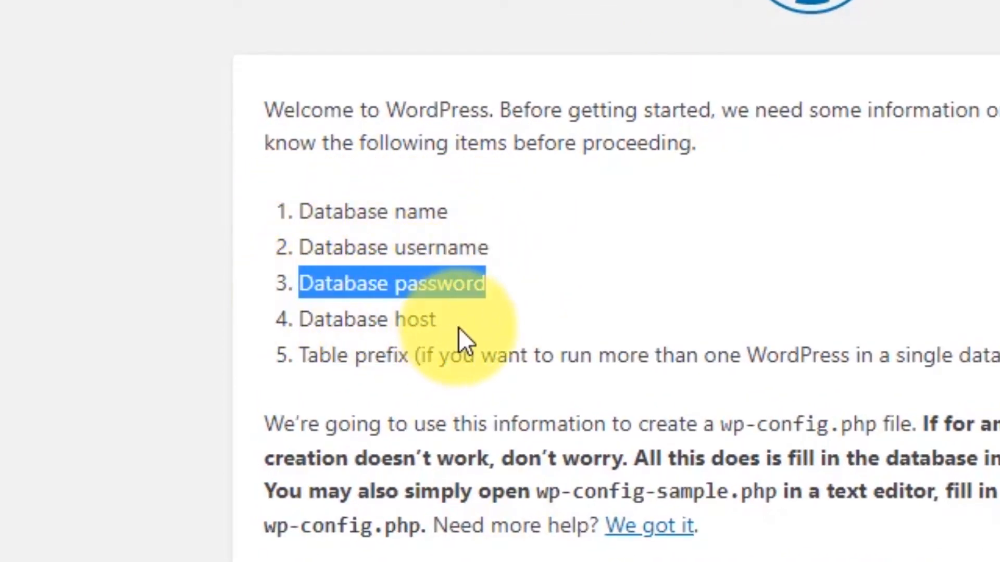
left_click_drag(458, 327, 306, 335)
left_click_drag(417, 357, 293, 365)
left_click(587, 307)
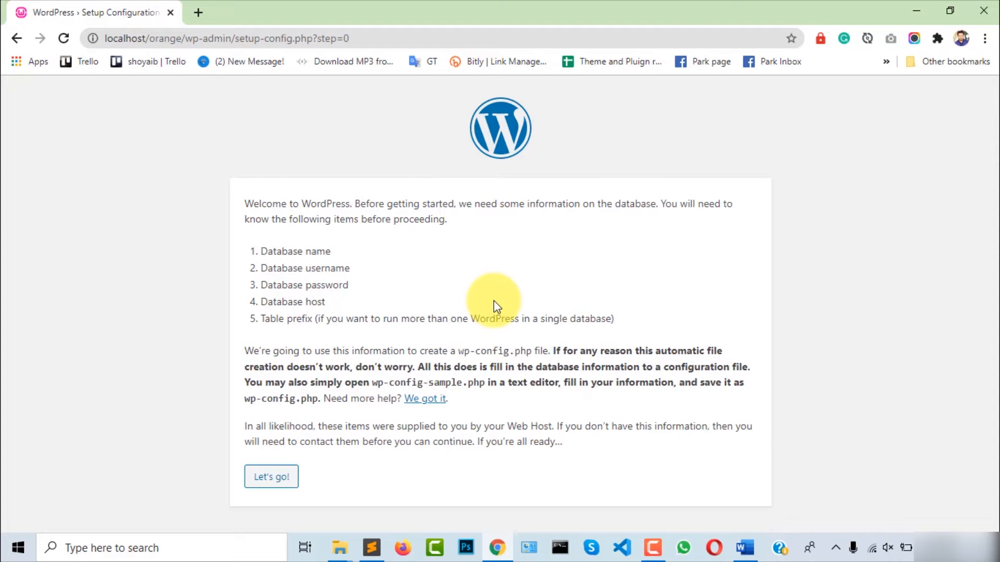
left_click(198, 14)
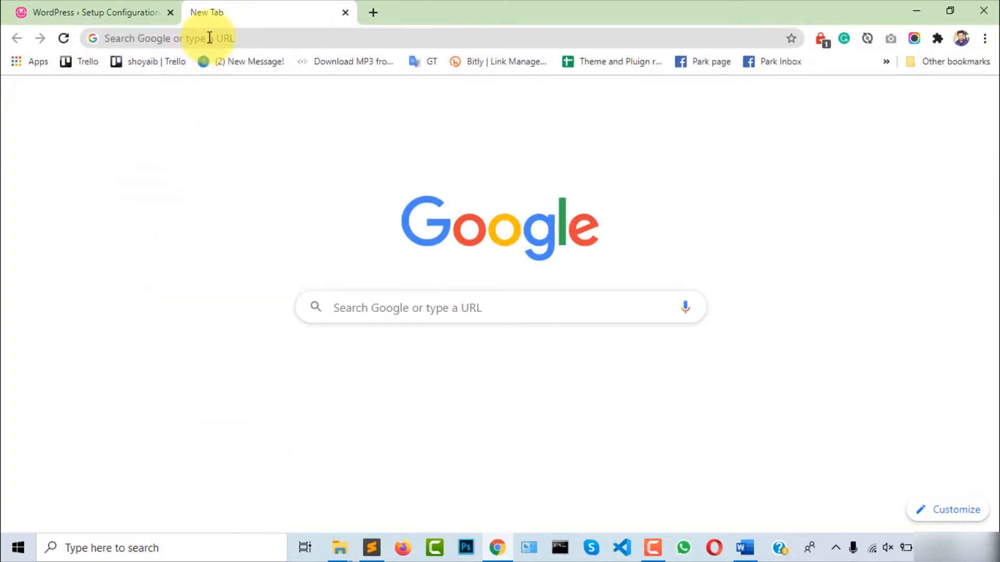
Load phpMyAdmin at localhost/phpmyadmin
left_click(236, 38)
type("l")
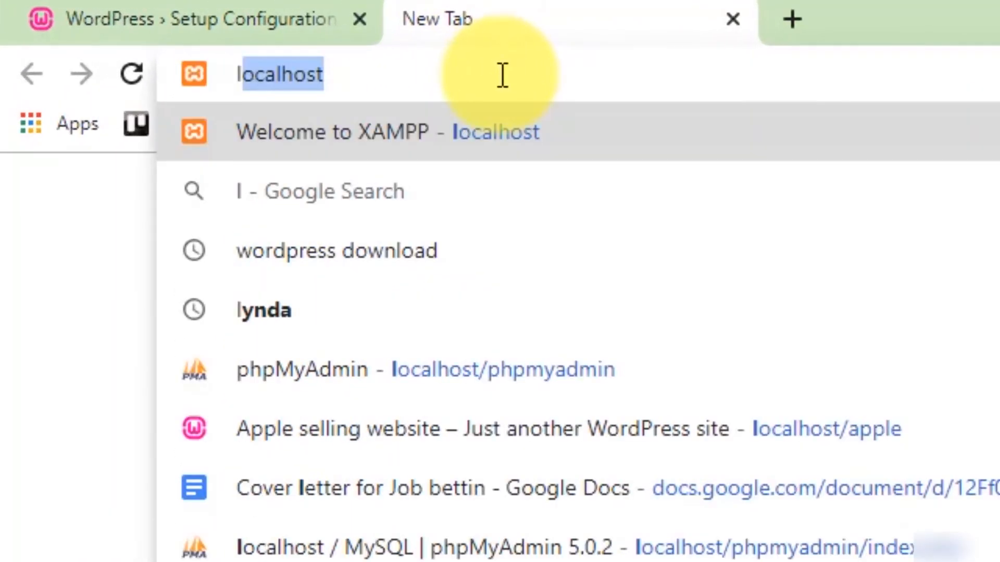
type("ocalhost/")
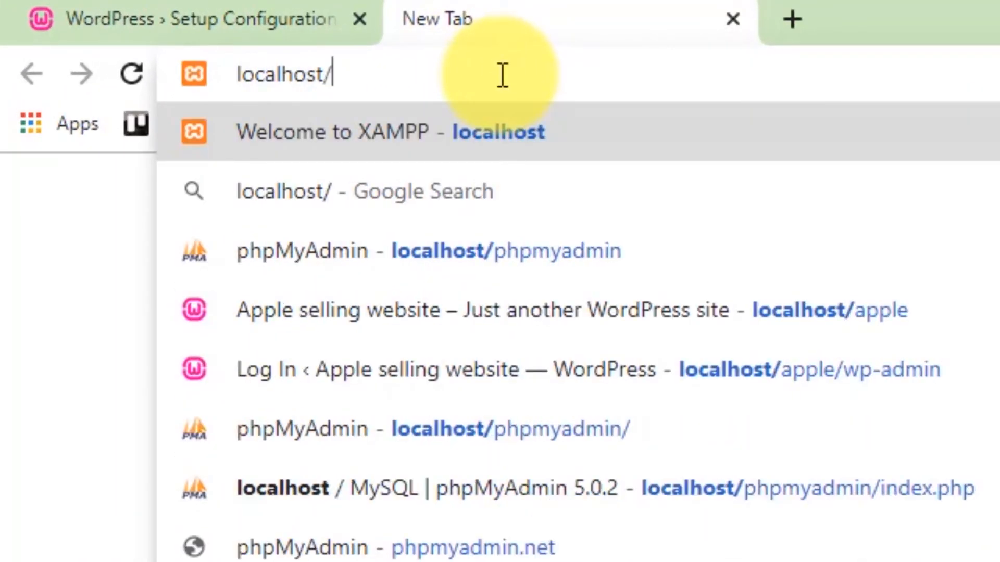
type("php")
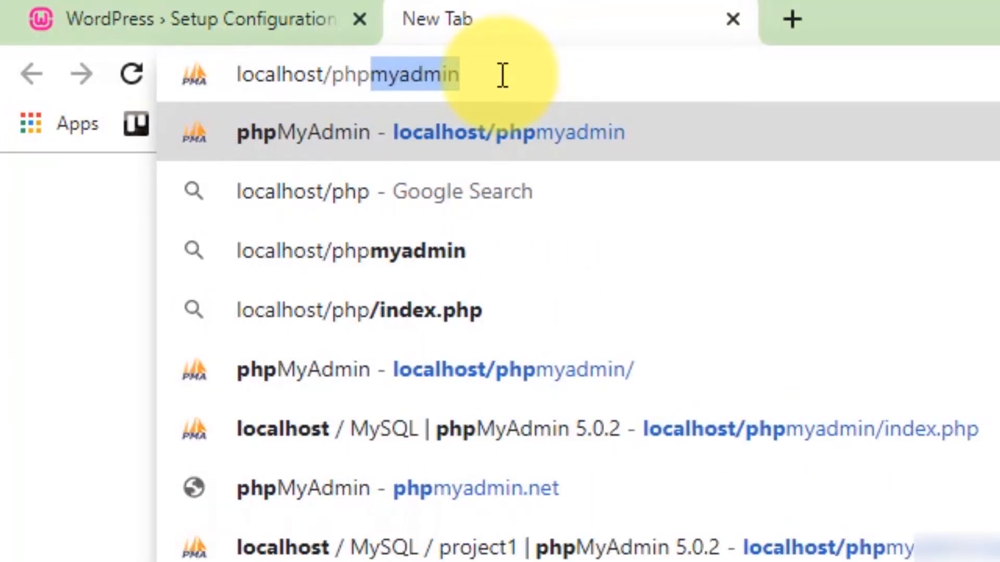
type("myadmin")
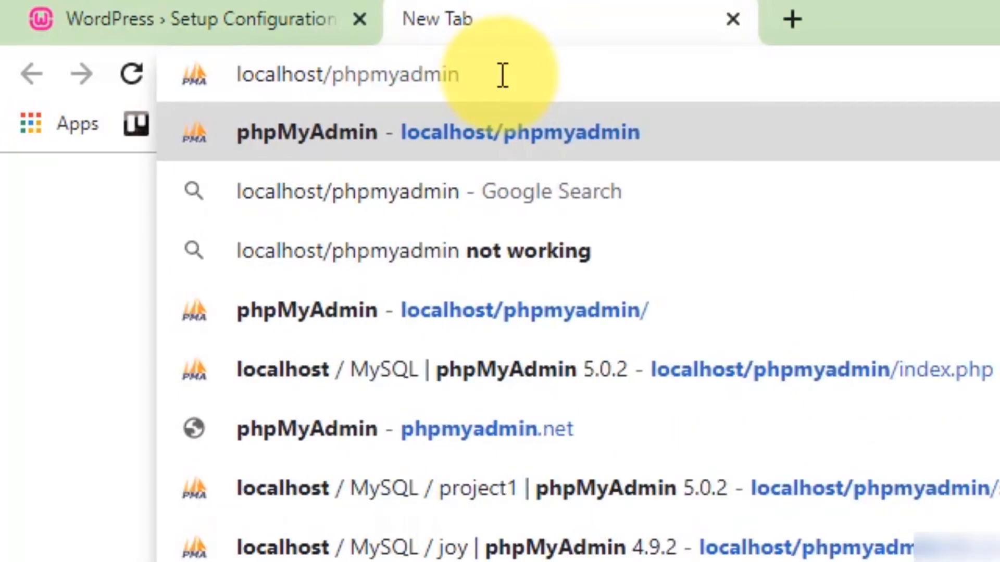
key("Return")
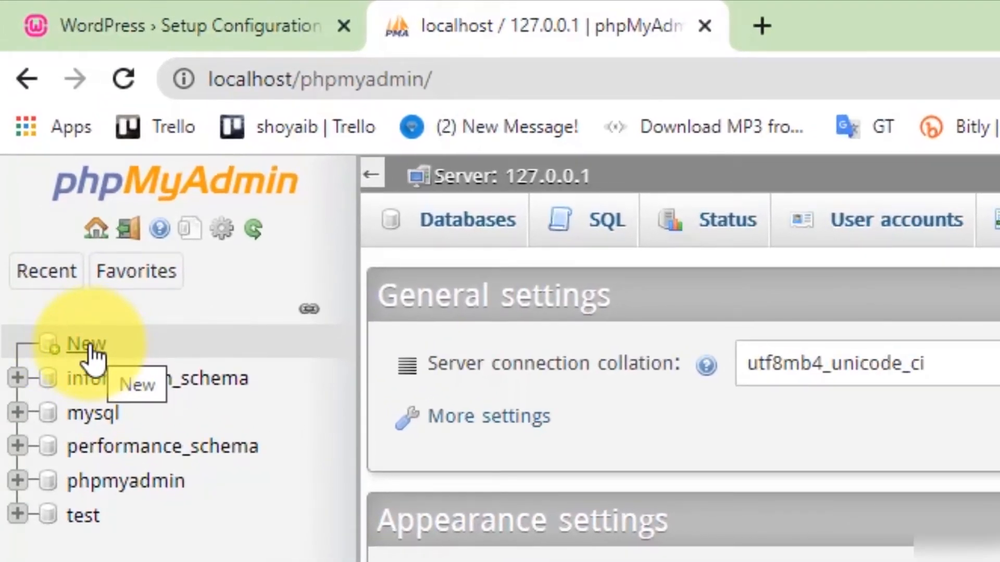
Create a new database named website1
left_click(88, 346)
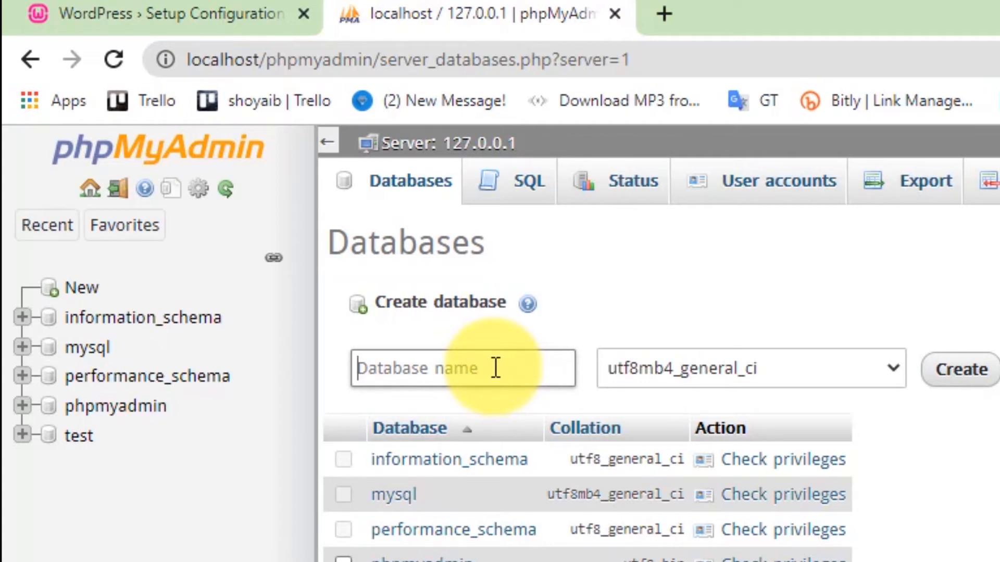
type("website1")
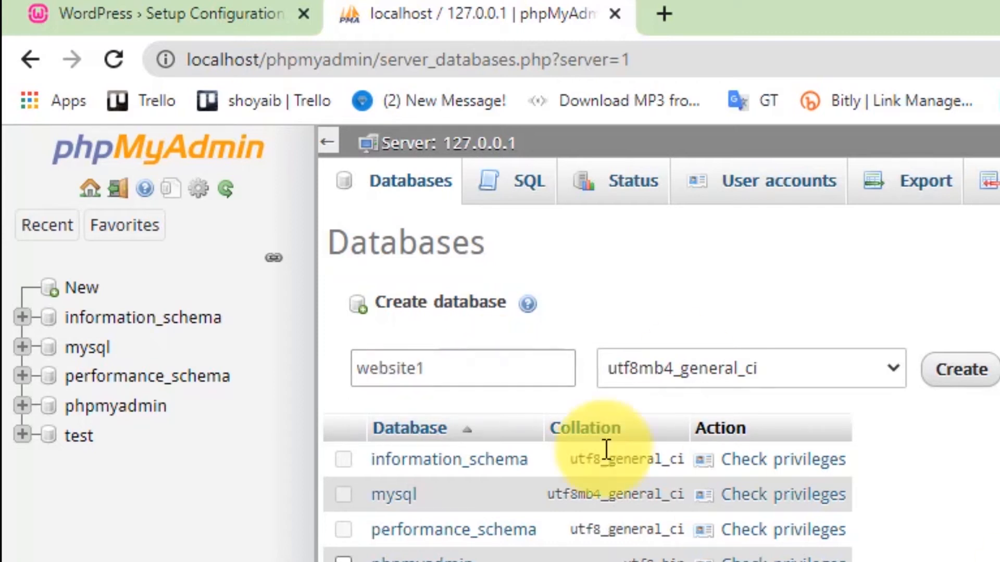
double_click(395, 367)
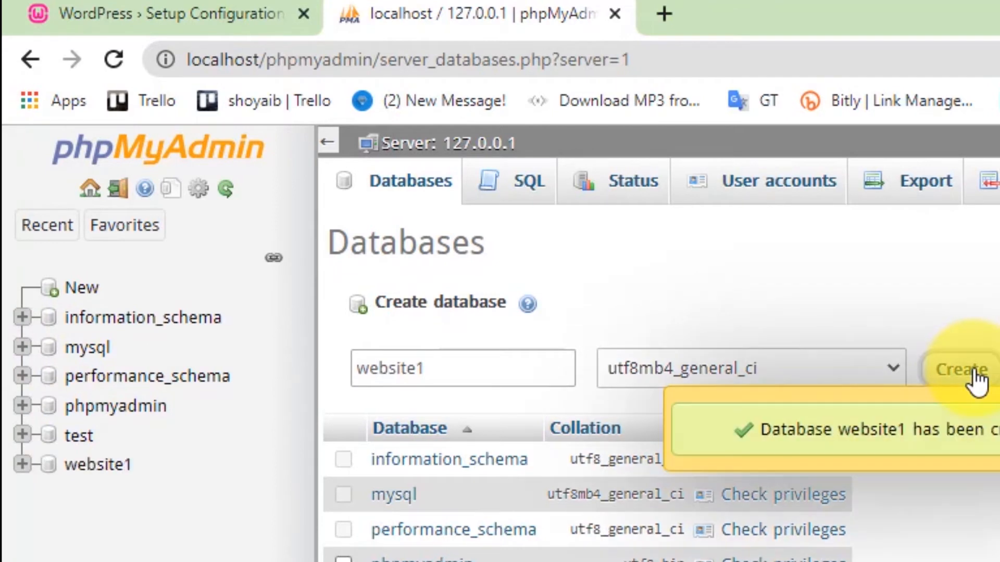
left_click(99, 465)
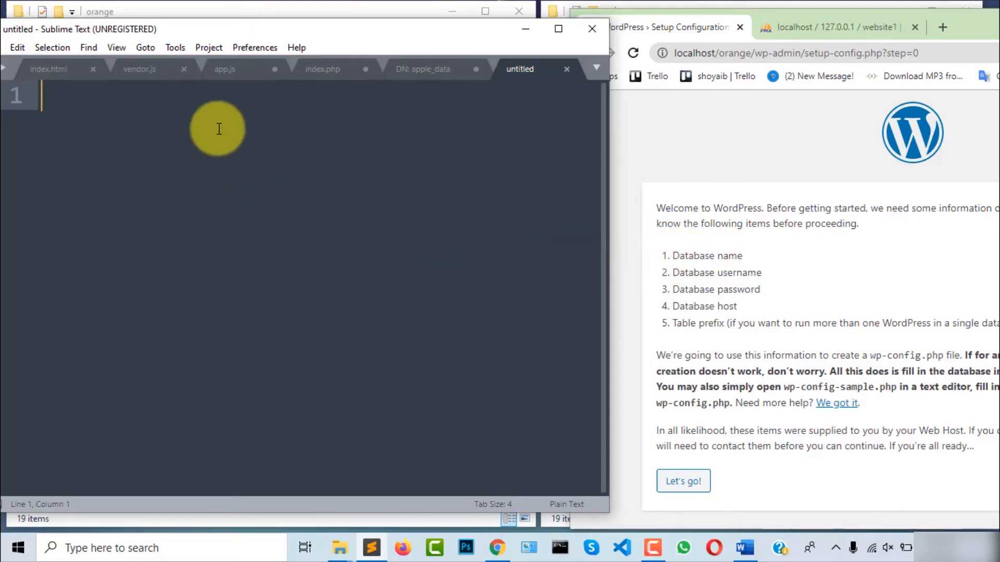
Note the database name 'DN: website1' in Sublime Text
type("D")
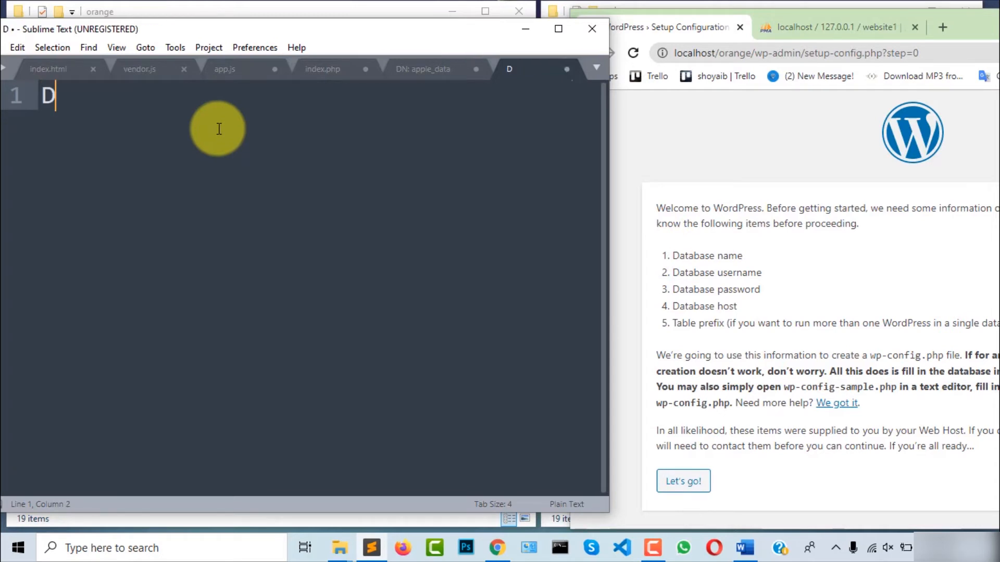
type("N:")
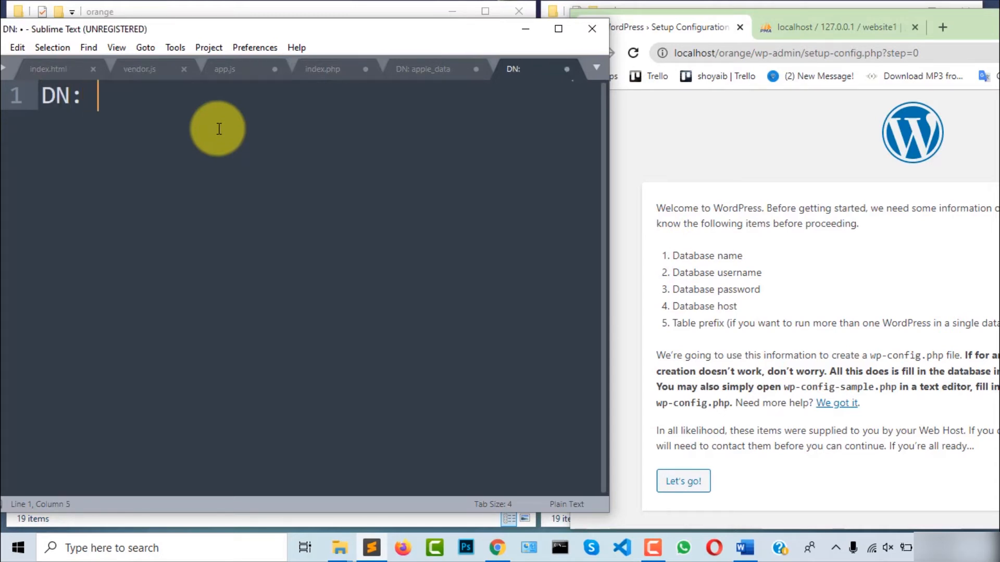
left_click(782, 29)
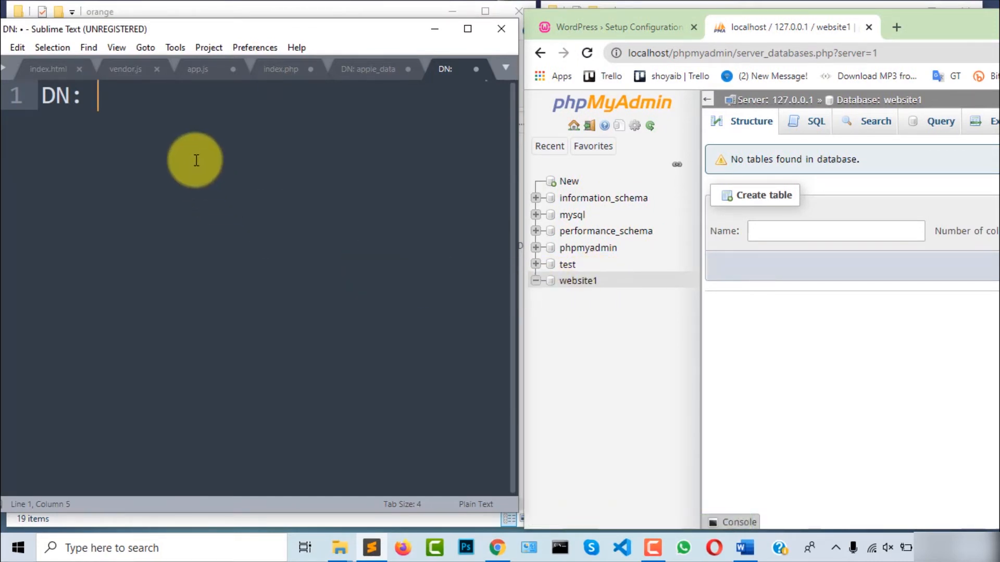
type("web")
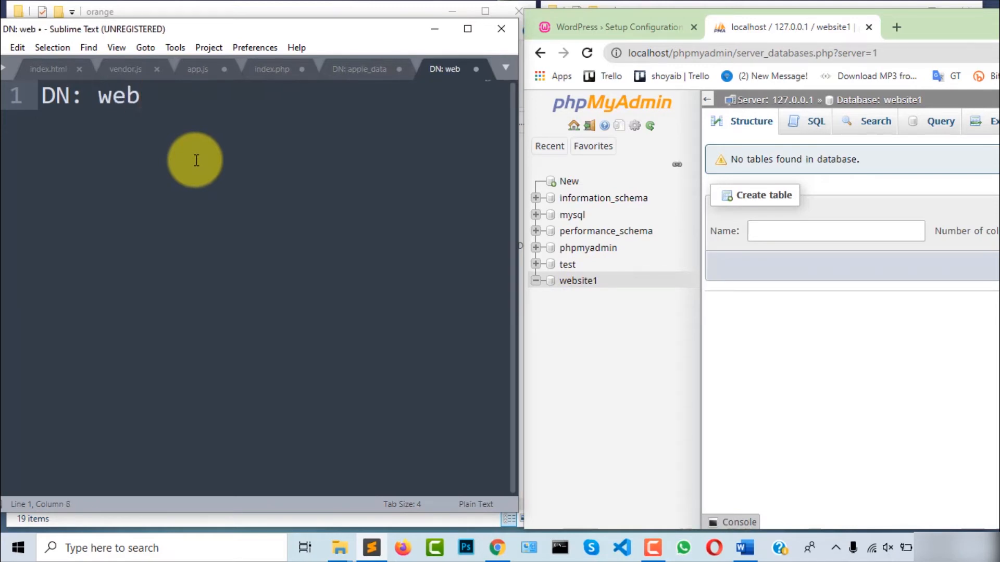
type("site1")
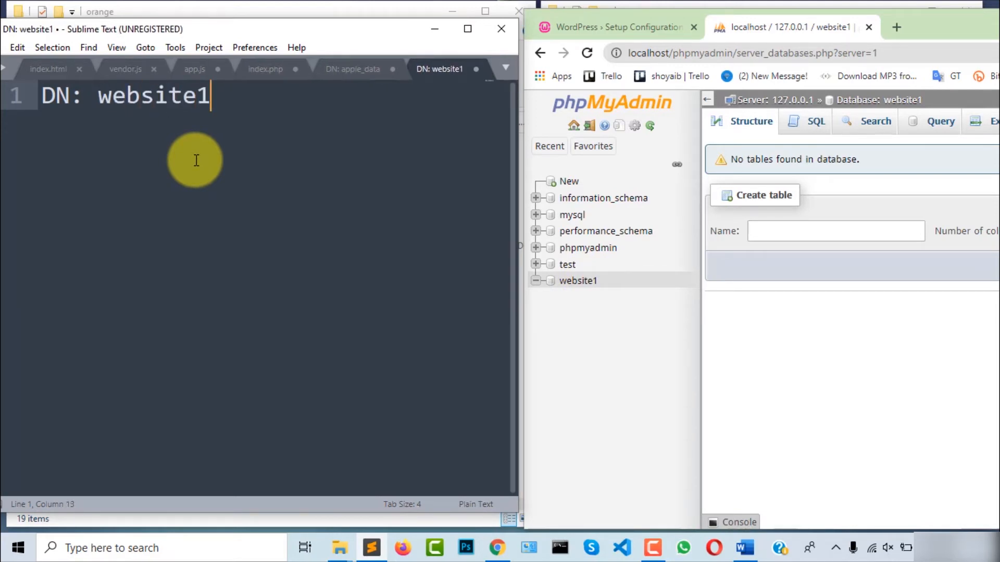
left_click(582, 25)
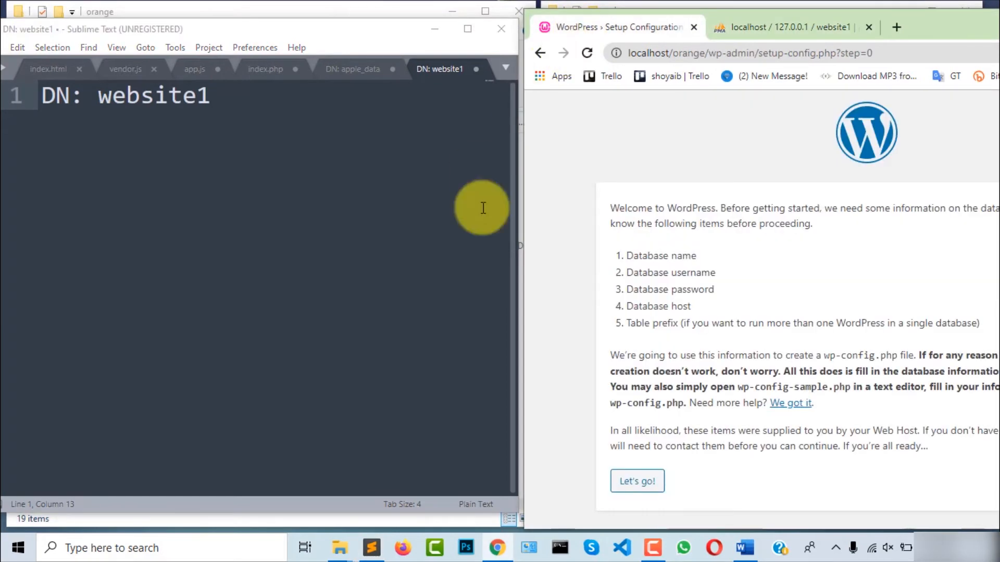
Add notes DU: root, a blank DP:, DH: localhost and a table prefix, then begin database setup
left_click(261, 93)
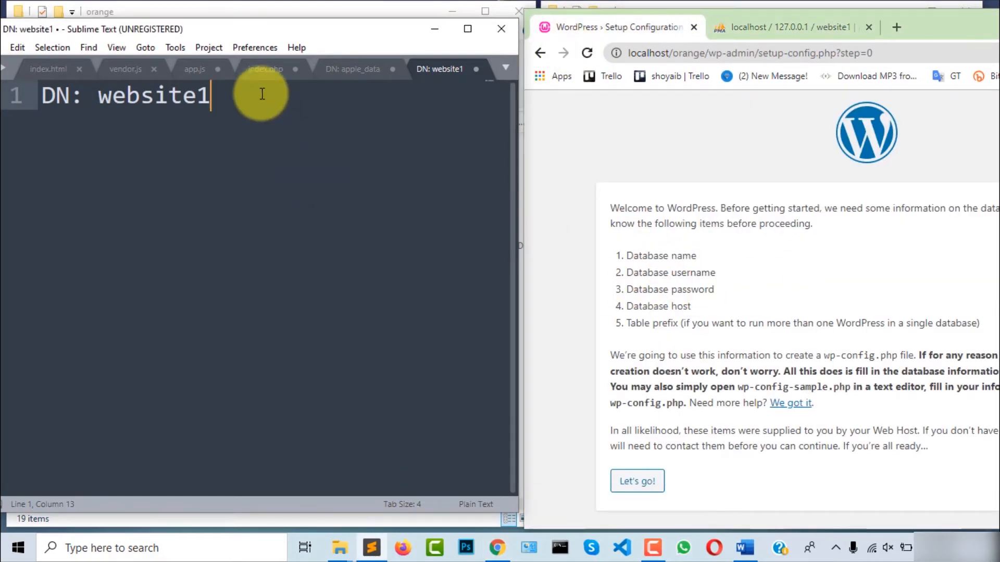
key("Return")
type("DU: ")
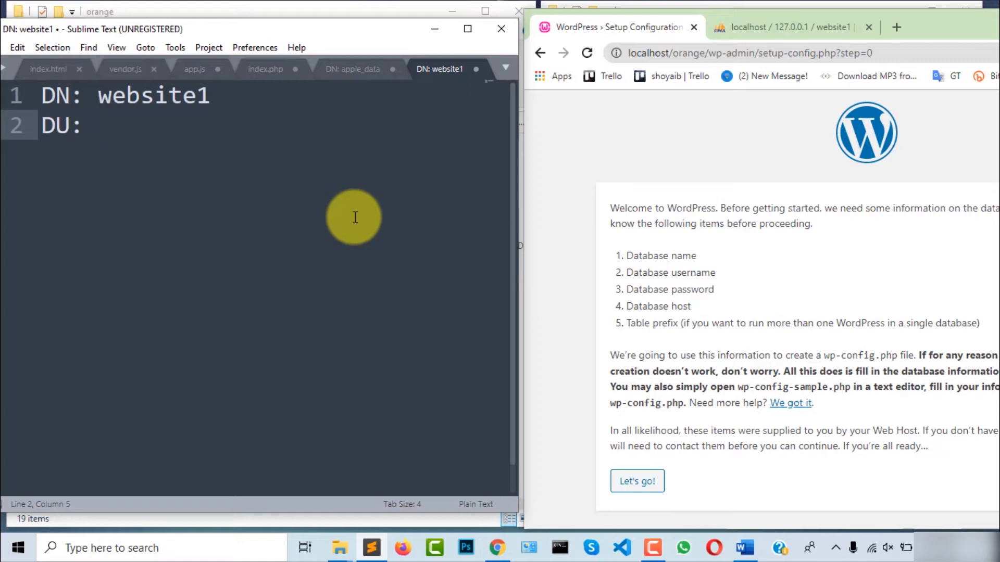
type("root")
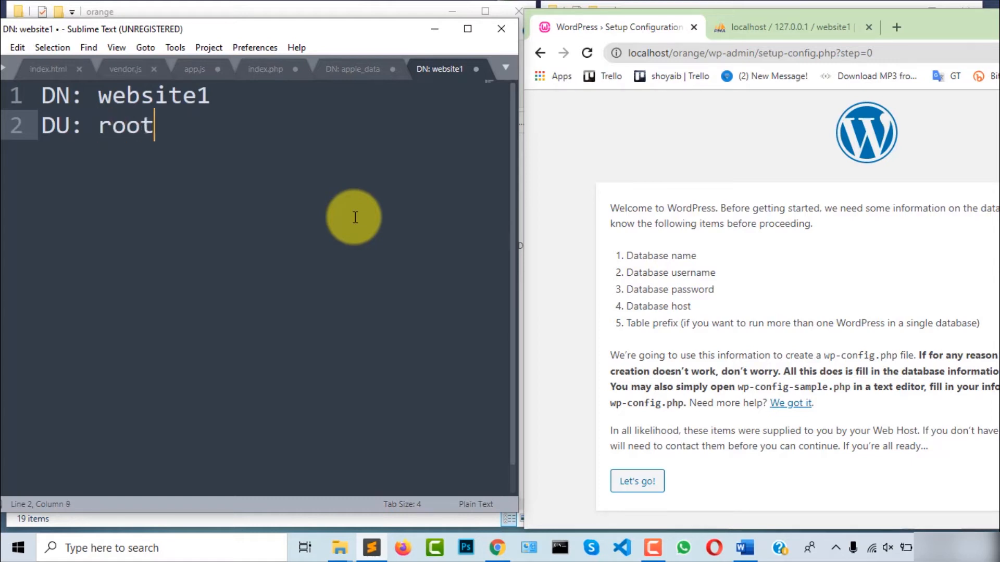
key("Return")
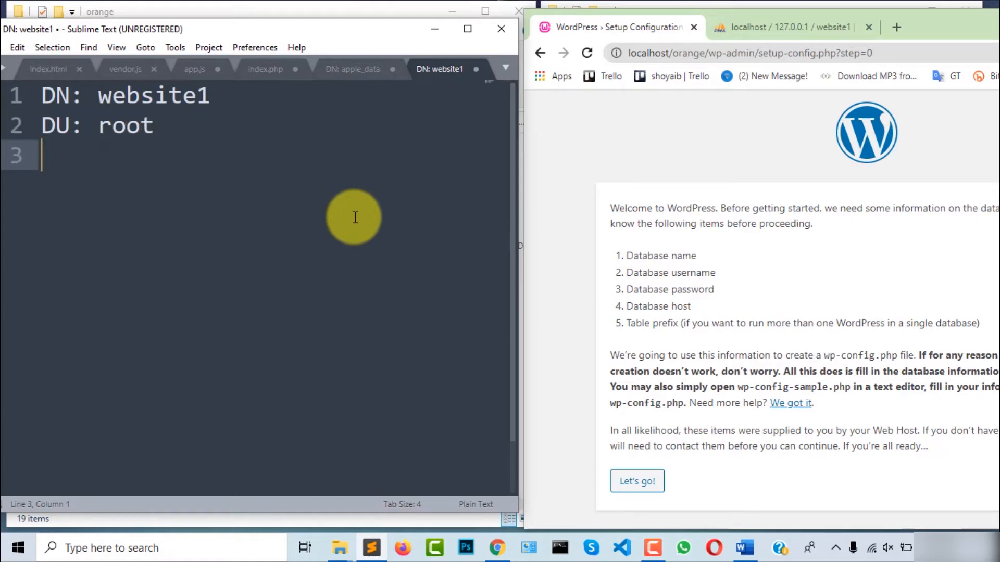
type("DP:")
key("Return")
type("DH: localhost")
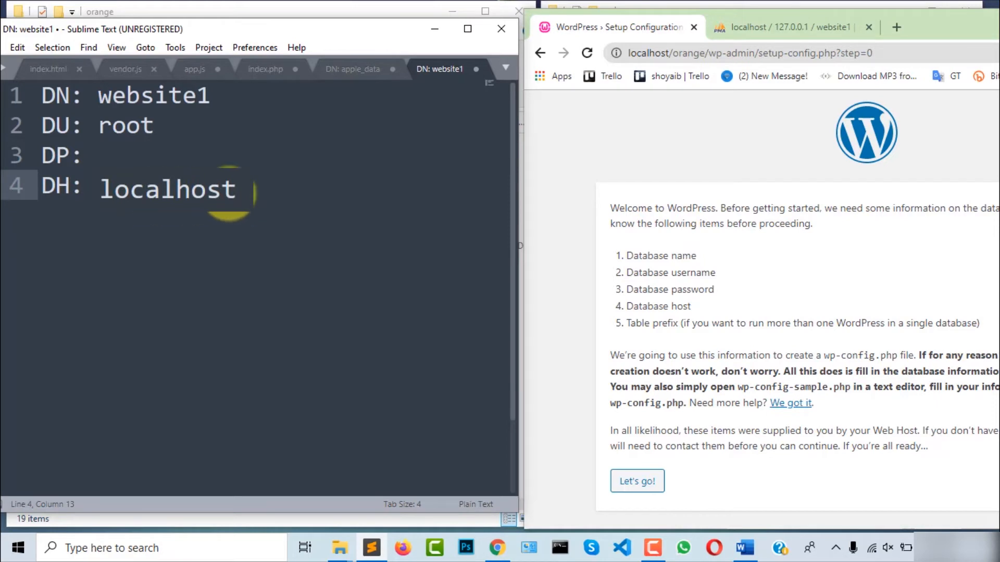
key("Return")
type("TP: ")
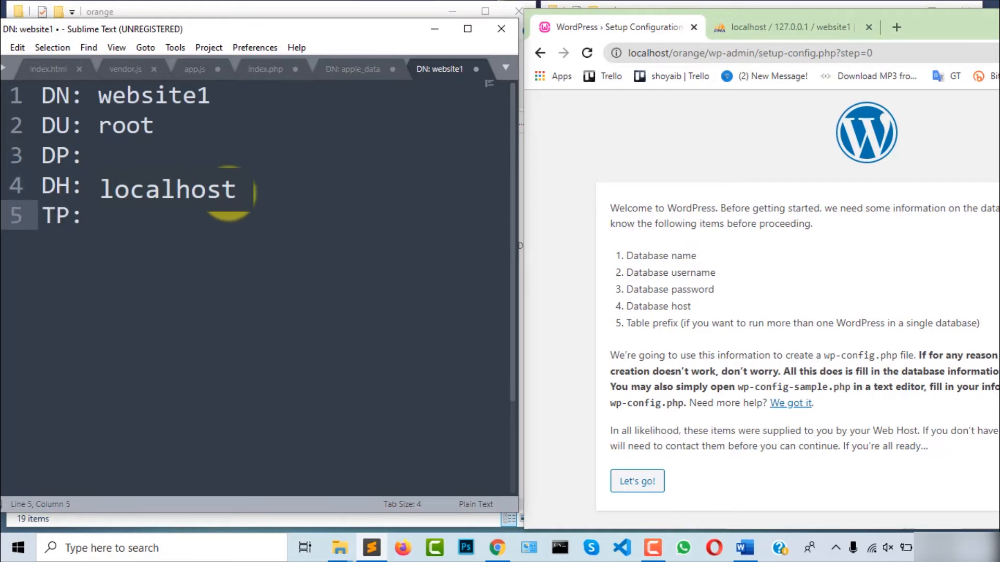
type("sakib")
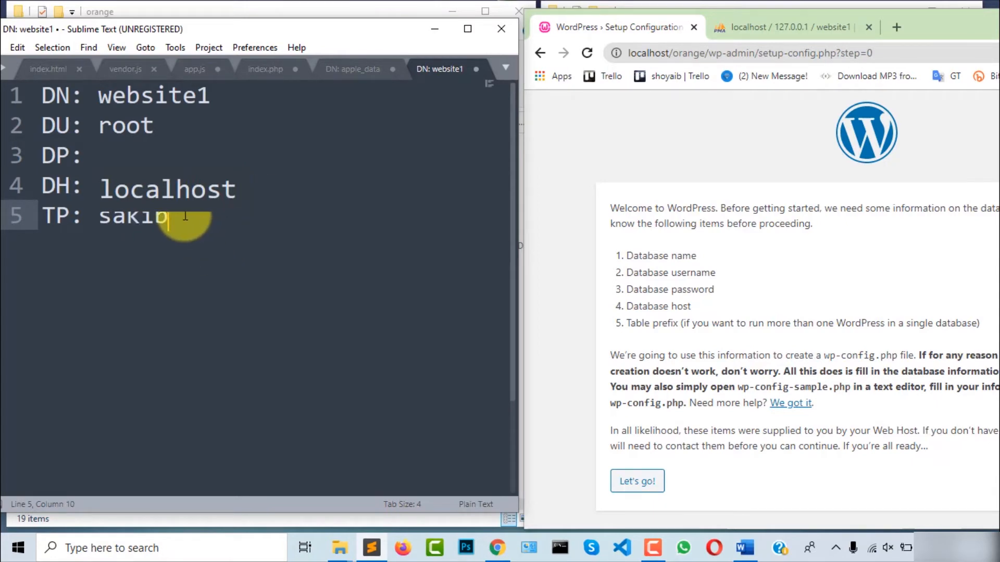
left_click_drag(190, 213, 32, 100)
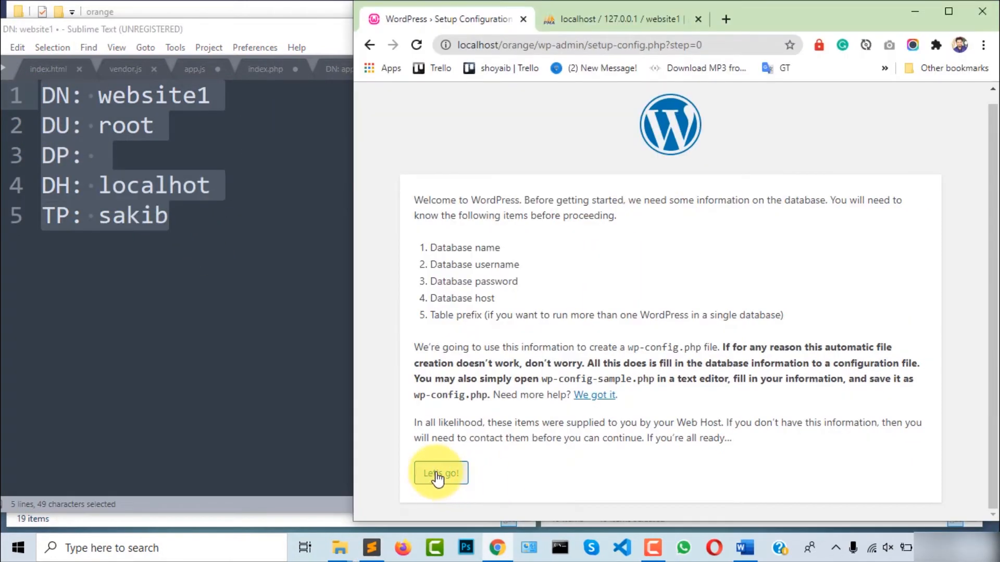
left_click(437, 474)
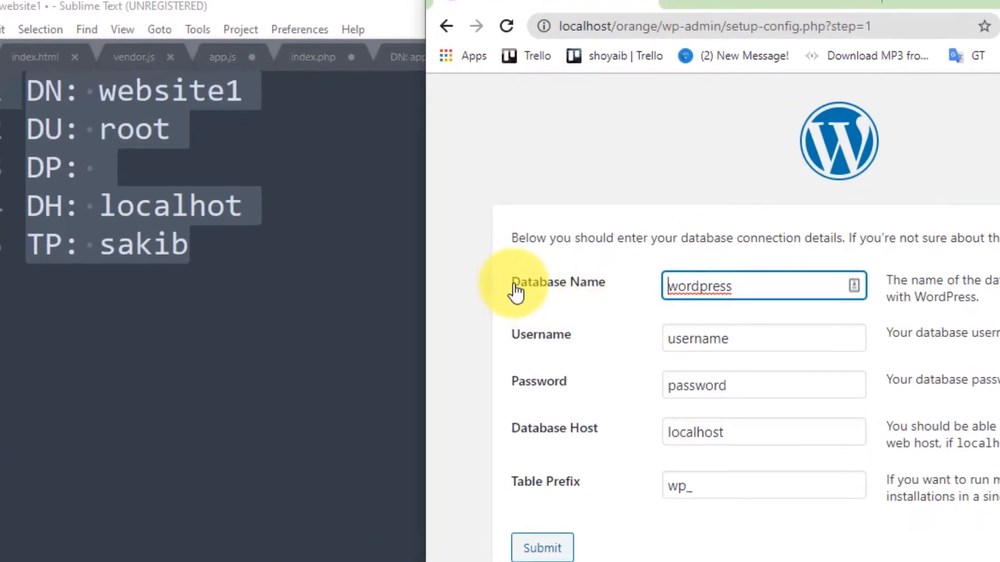
Enter database name website1 and username root in the connection form
left_click(729, 285)
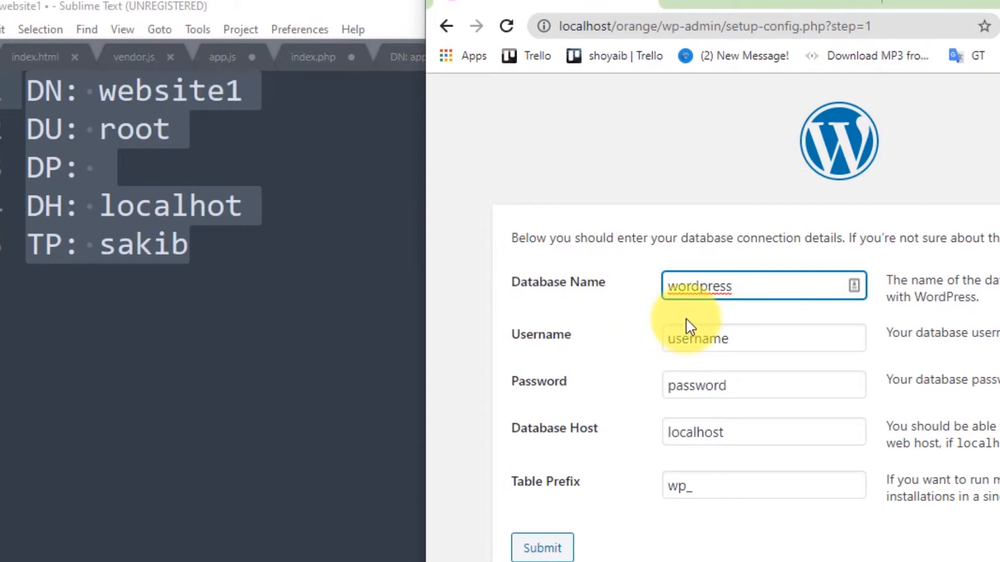
double_click(170, 91)
key("ctrl+c")
left_click(959, 214)
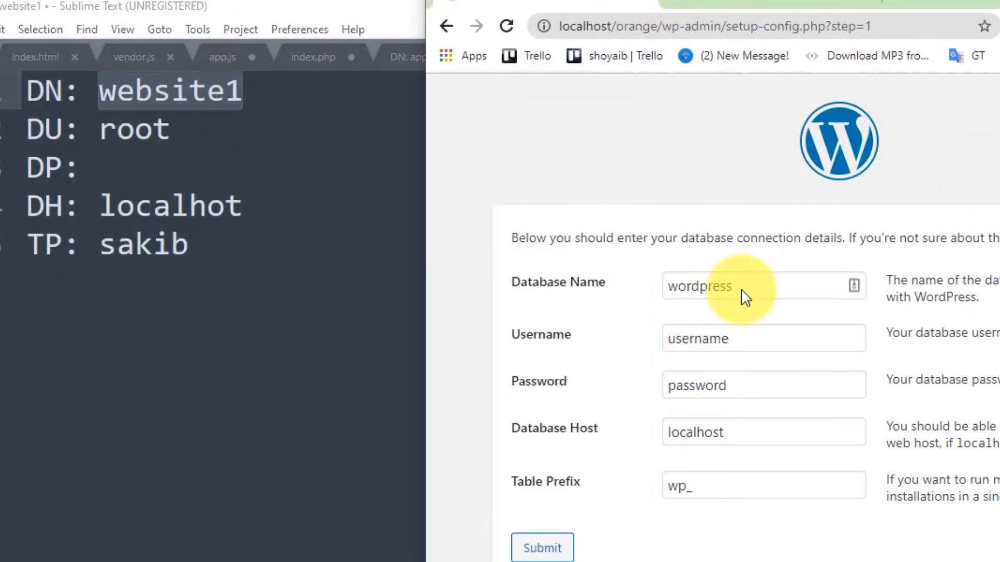
left_click_drag(763, 286, 652, 292)
key("ctrl+v")
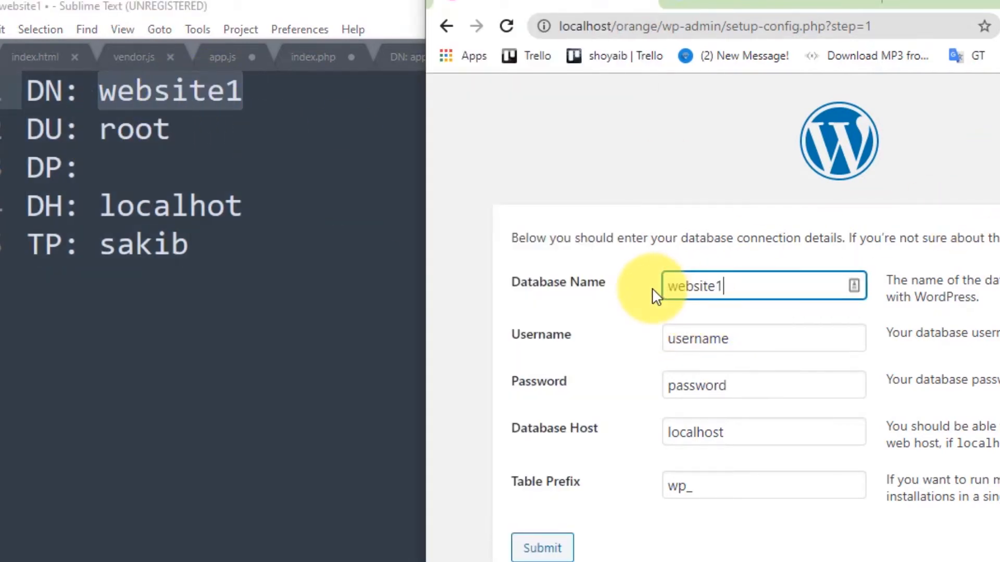
left_click_drag(732, 338, 658, 339)
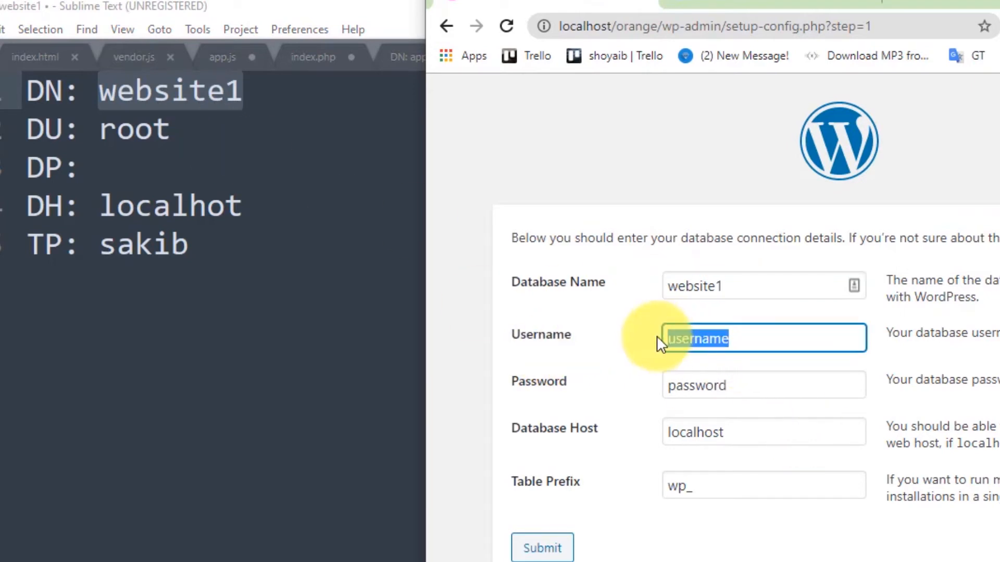
type("root")
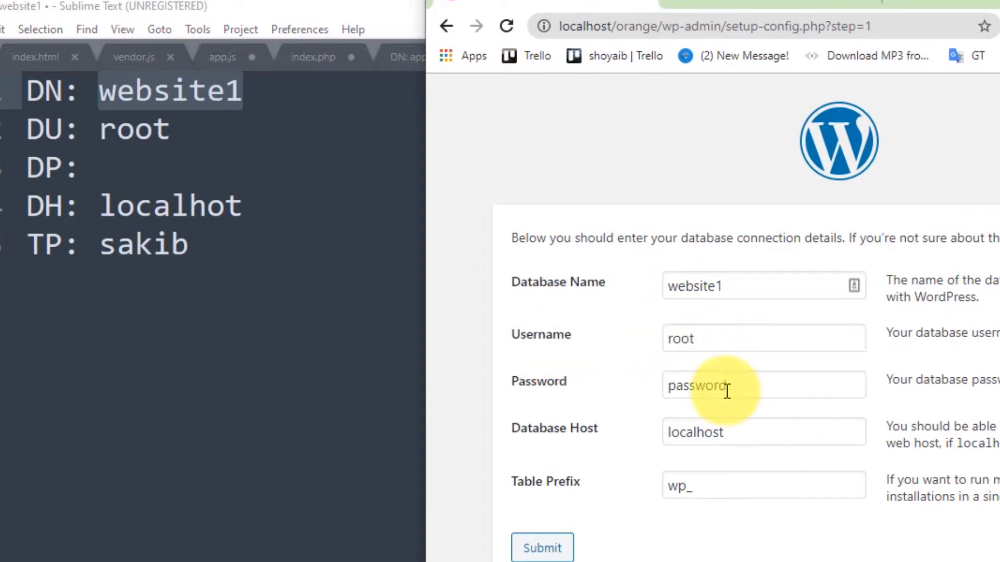
Leave the password blank, set table prefix wp_orangewebsite, and submit the details
left_click_drag(725, 389, 681, 385)
left_click(706, 387)
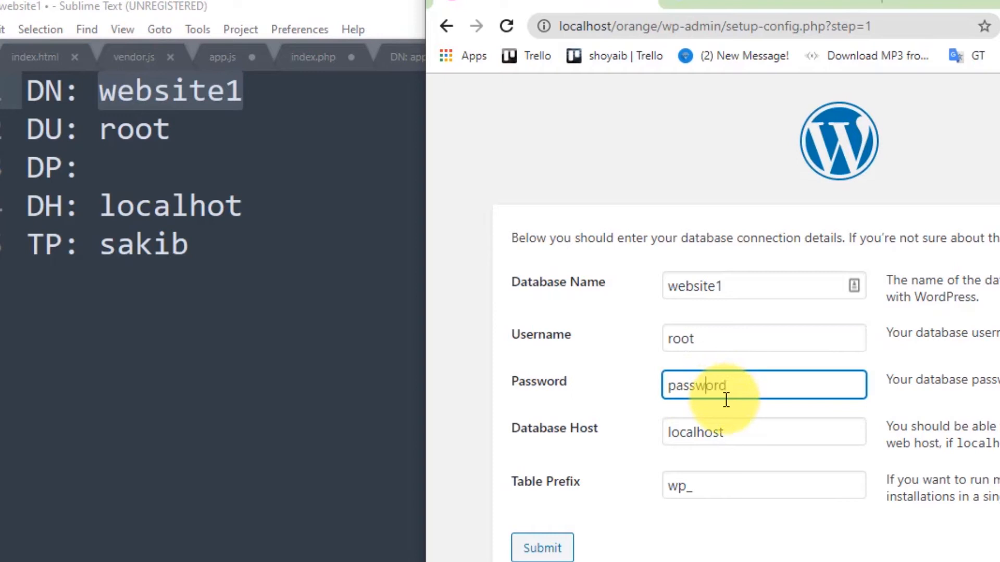
left_click(688, 386)
type("ddd")
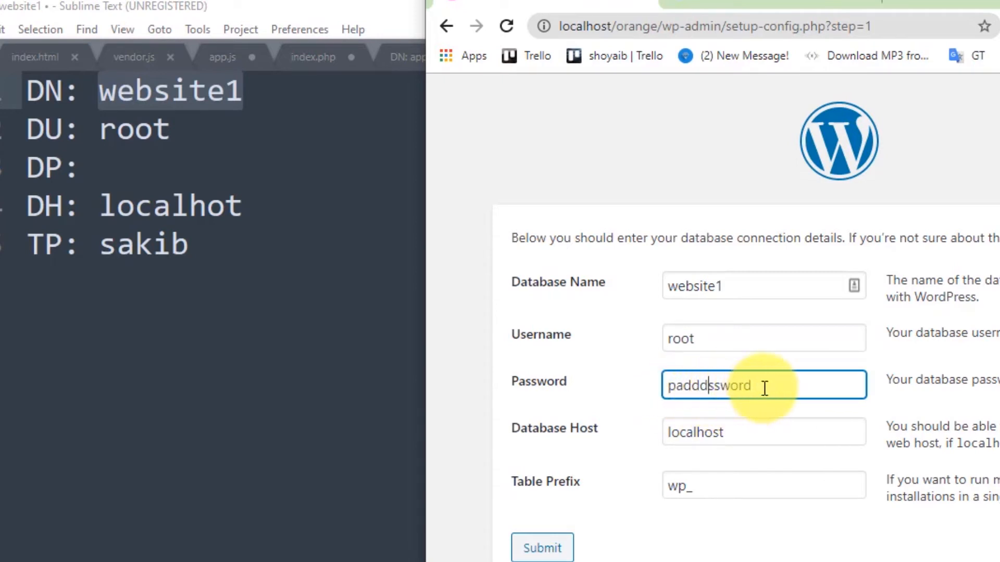
left_click_drag(764, 389, 638, 395)
key("BackSpace")
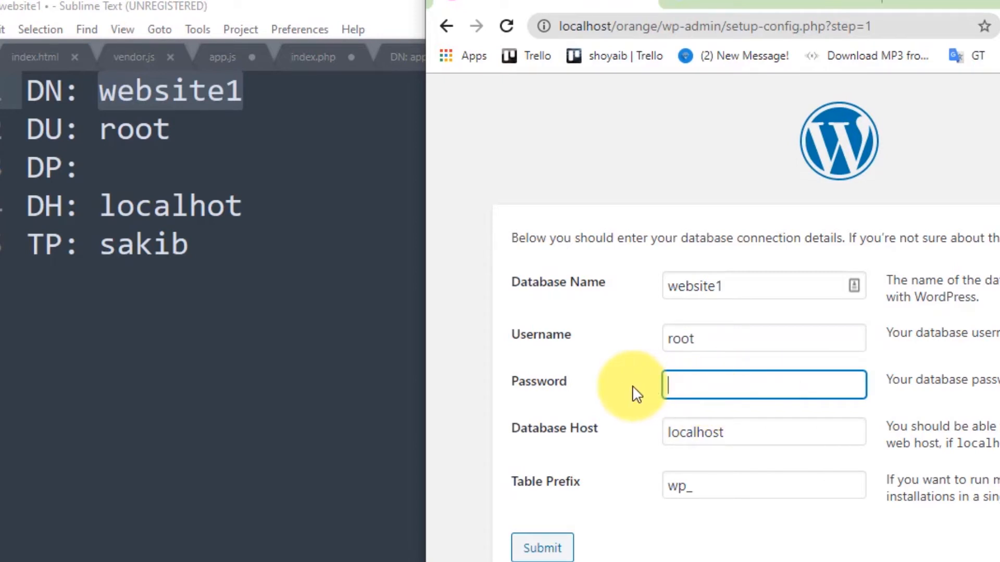
left_click(616, 440)
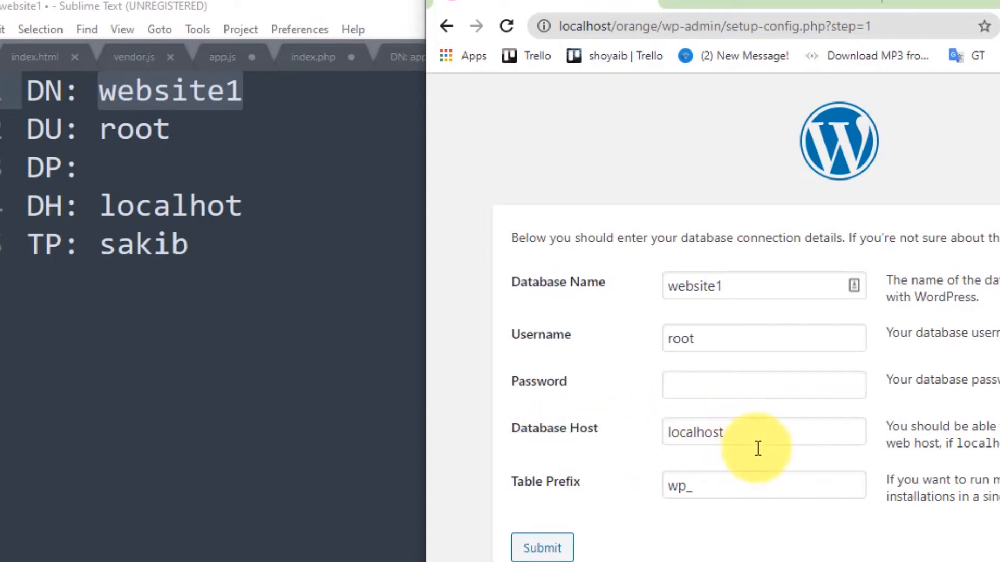
left_click(724, 488)
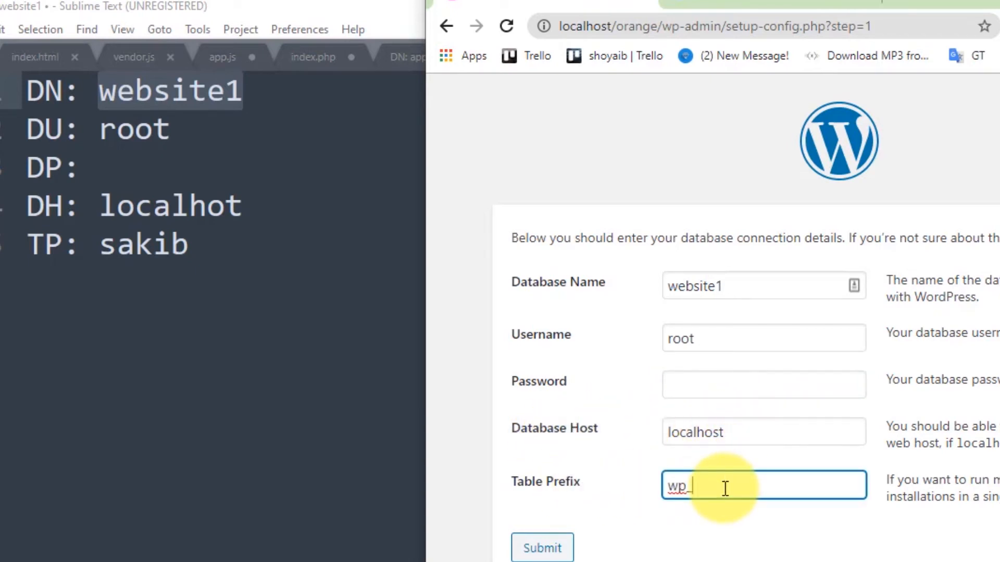
type("orangewebsite")
left_click(745, 534)
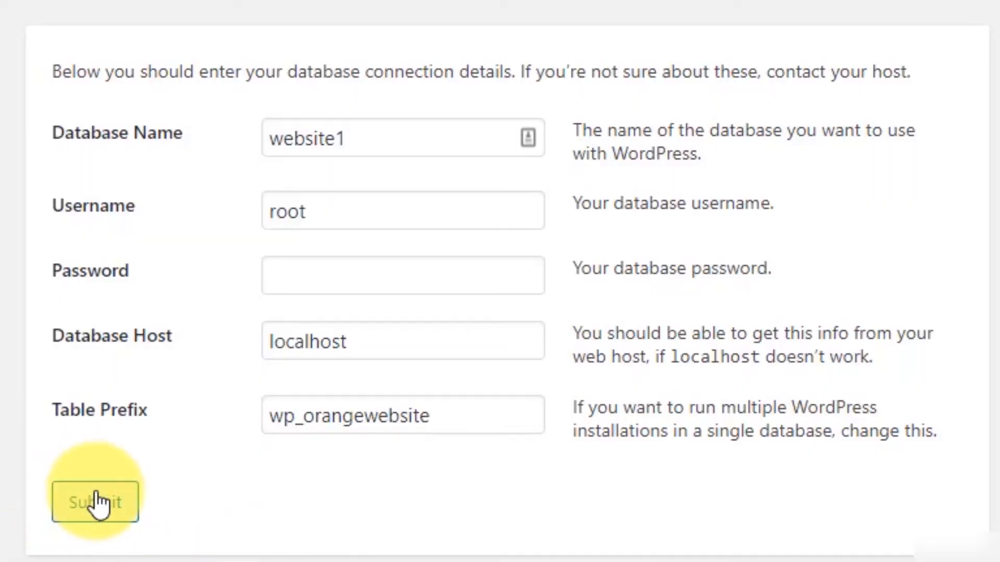
left_click(539, 548)
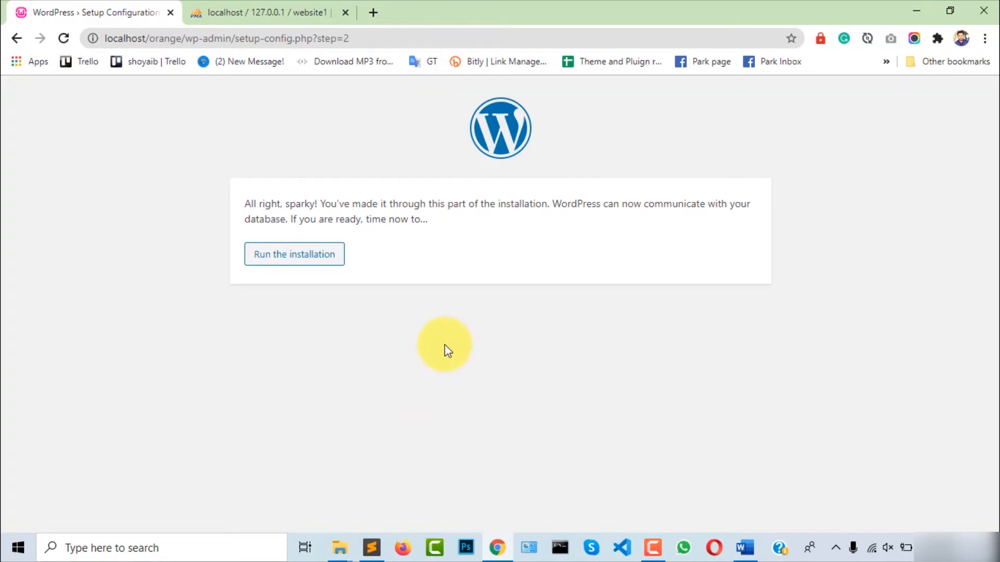
Start the installation and enter the site title 'This is orange website'
left_click(311, 257)
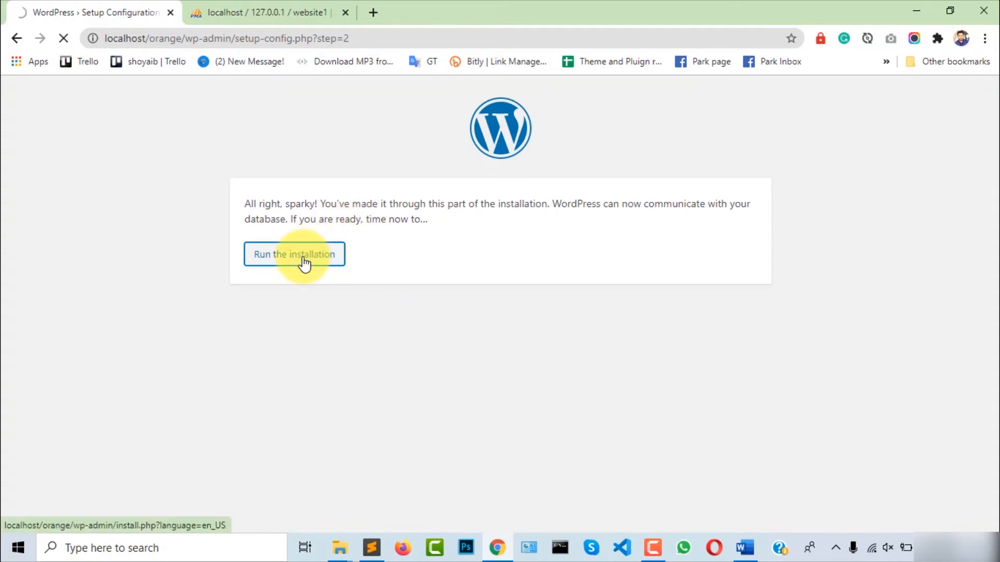
scroll(604, 349, "down", 2)
scroll(603, 346, "down", 1)
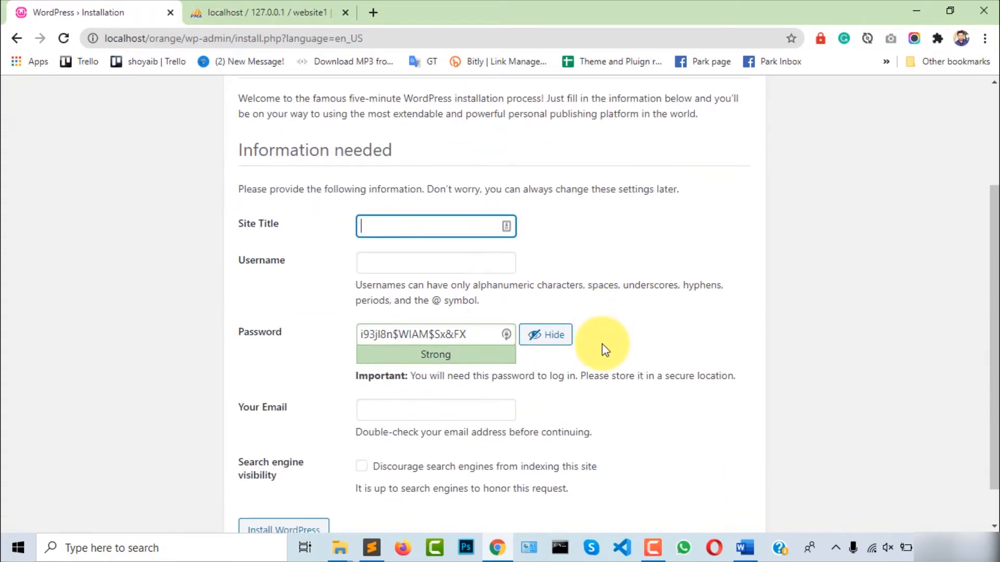
scroll(658, 324, "up", 3)
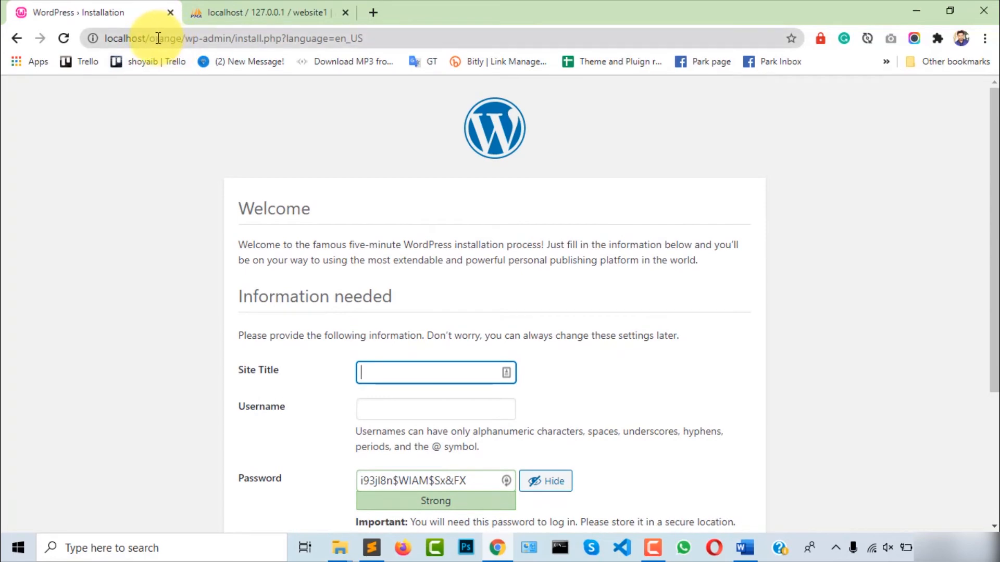
scroll(573, 384, "down", 3)
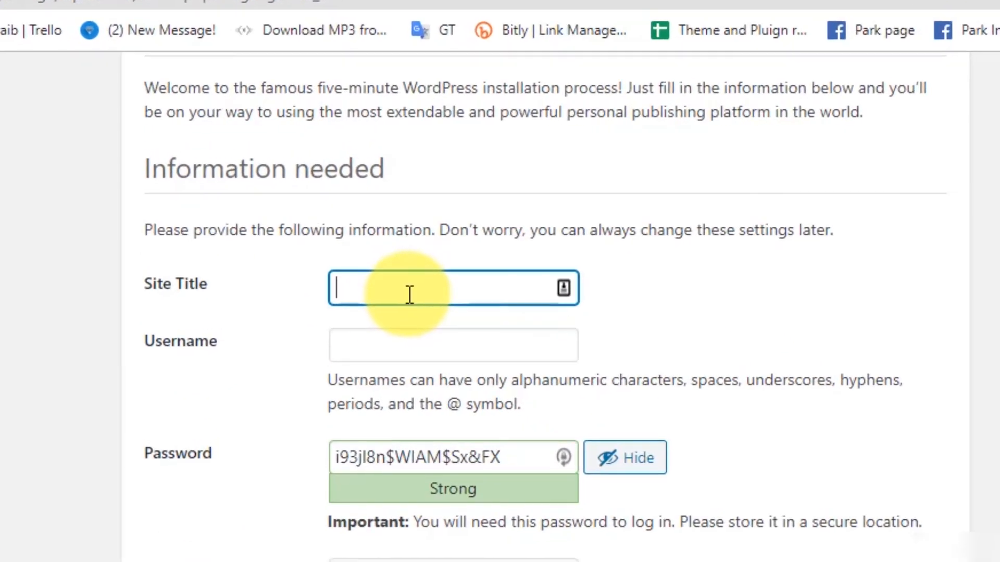
type("This is orange website")
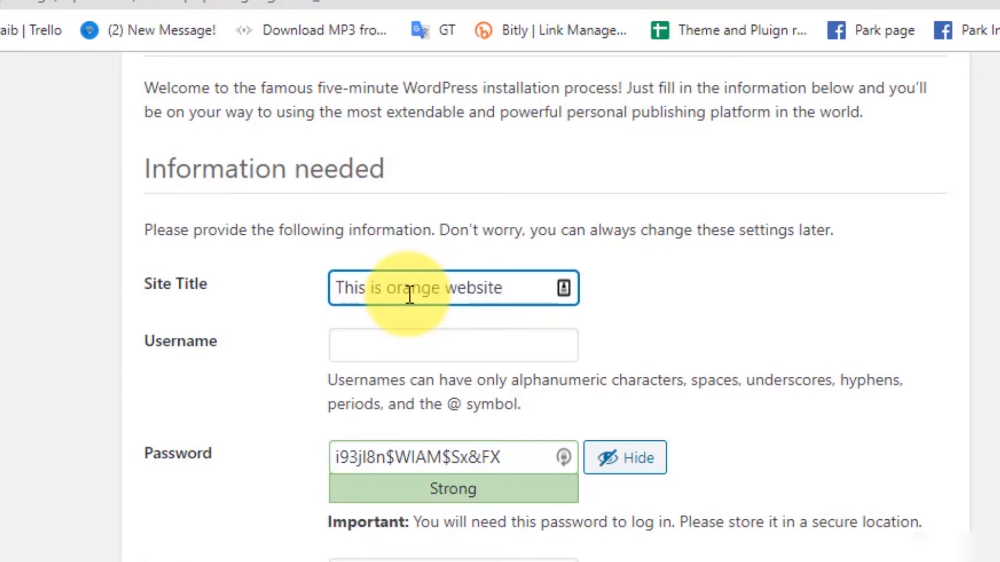
left_click(689, 329)
Enter username admin and copy the generated strong password
scroll(695, 337, "down", 1)
left_click(450, 278)
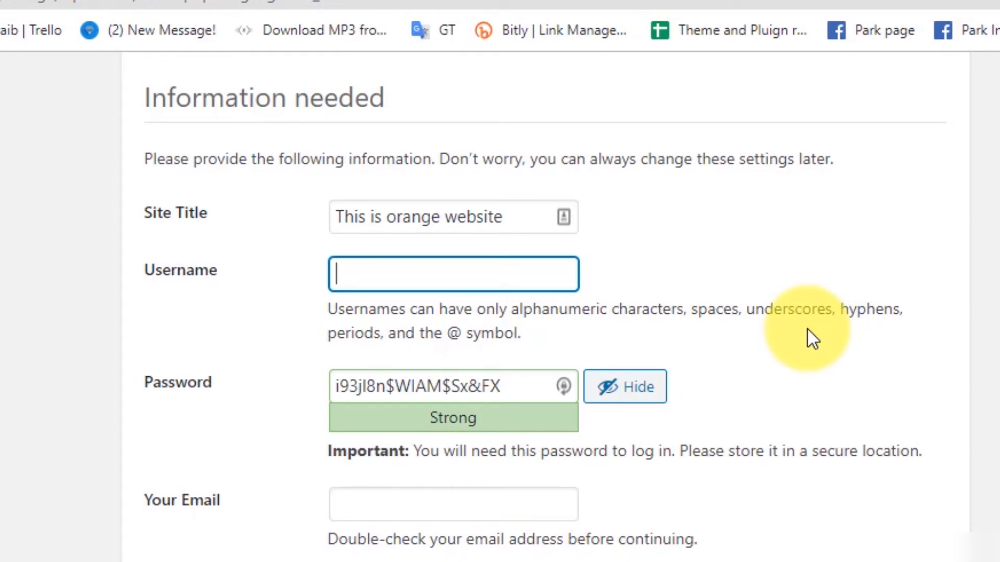
type("admin")
left_click_drag(501, 388, 311, 389)
left_click(874, 433)
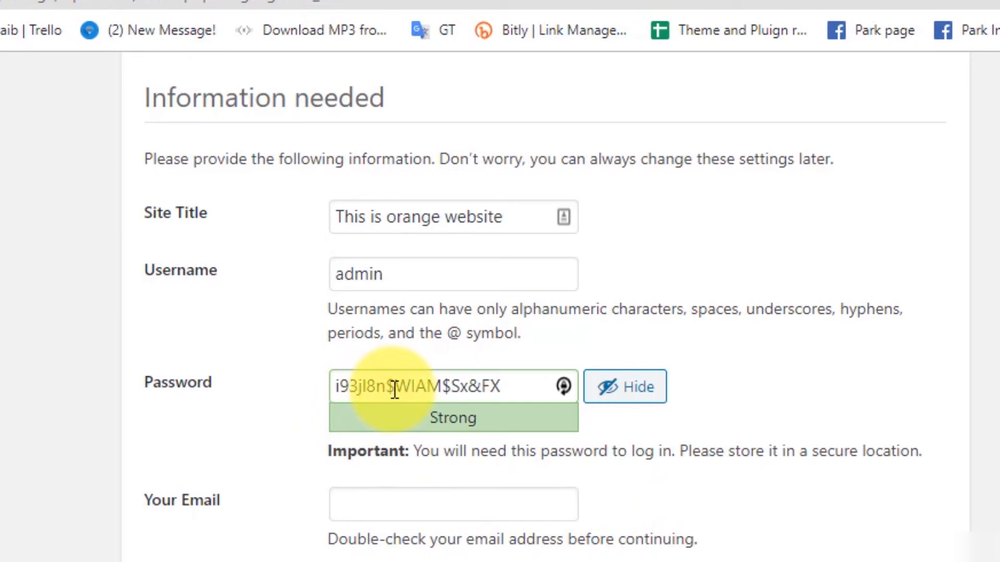
left_click_drag(527, 384, 330, 374)
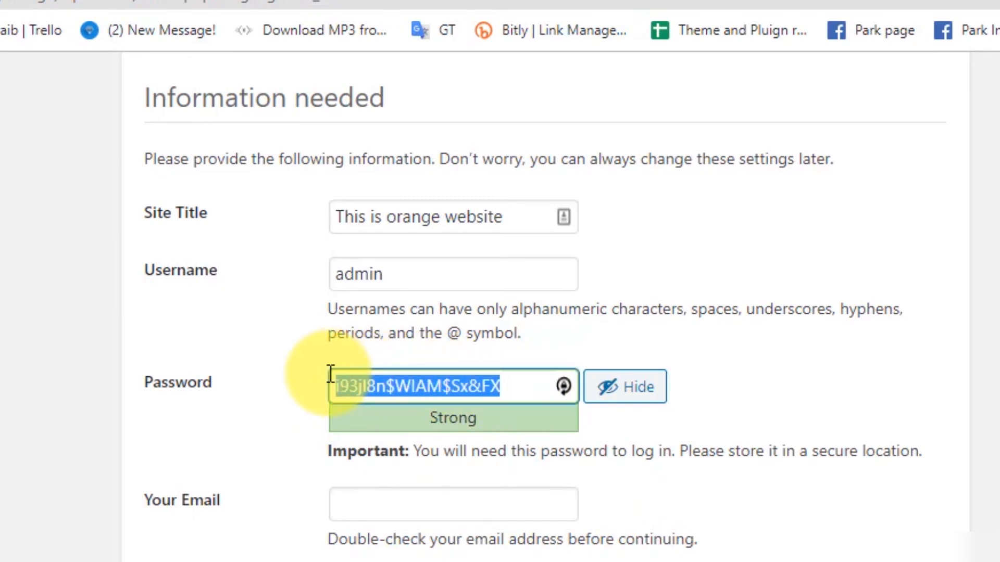
left_click(804, 372)
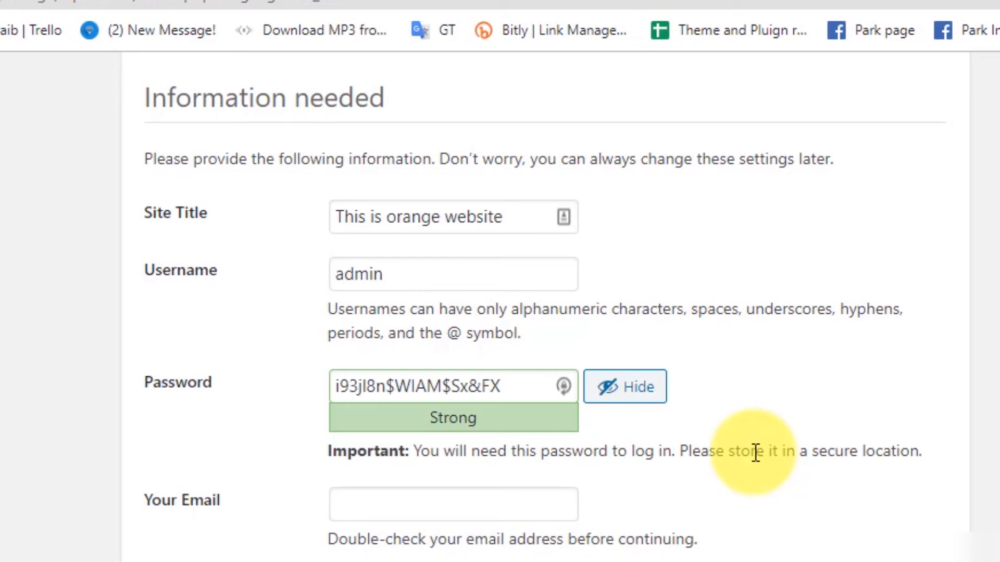
Paste the admin e-mail address into Your Email and install WordPress
key("Tab")
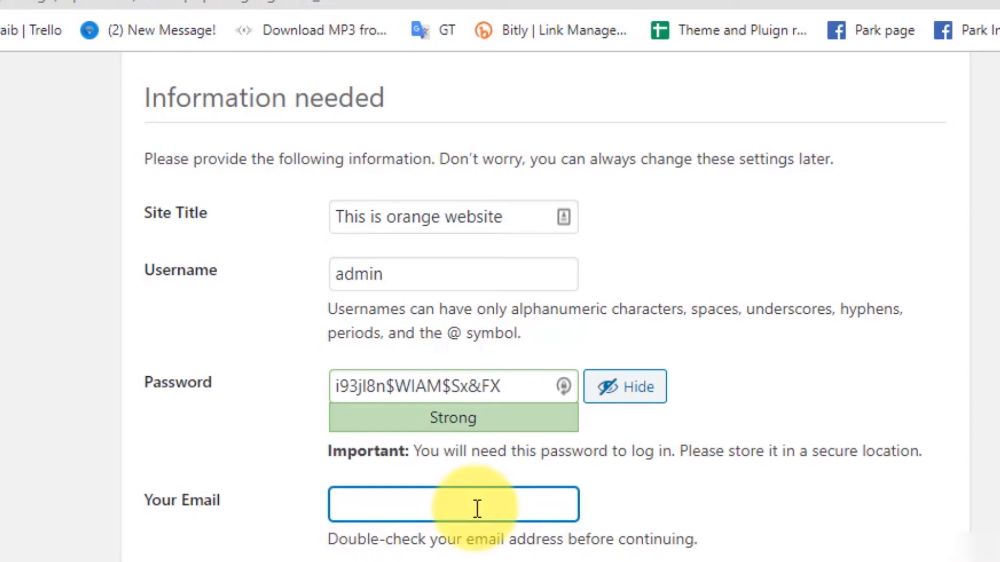
key("ctrl+v")
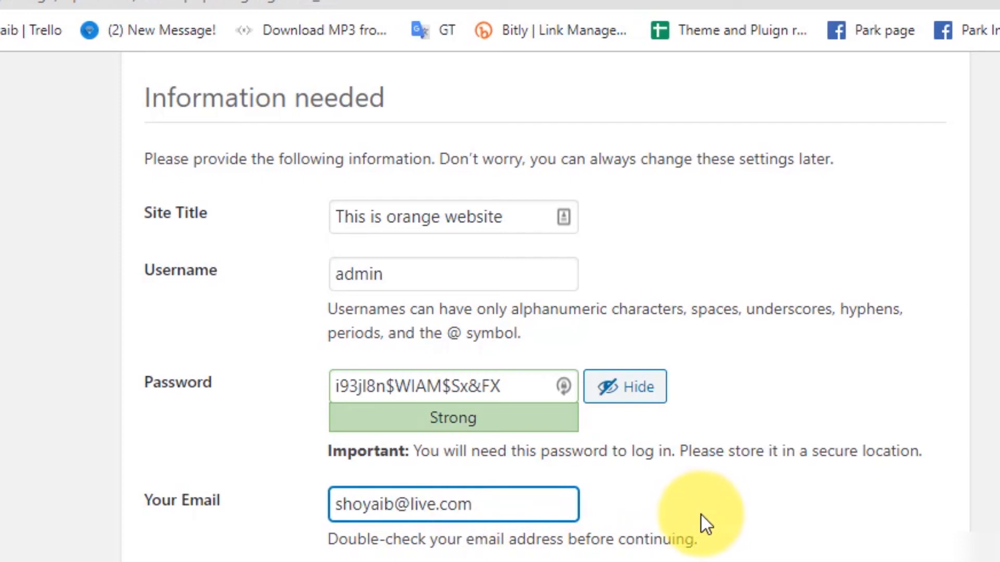
left_click(839, 559)
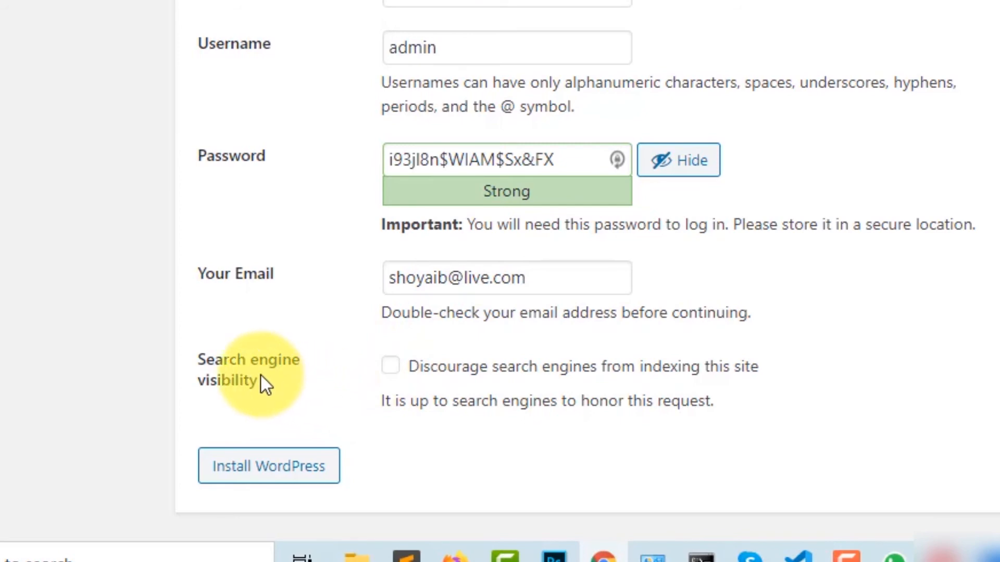
left_click_drag(261, 377, 195, 363)
left_click(676, 423)
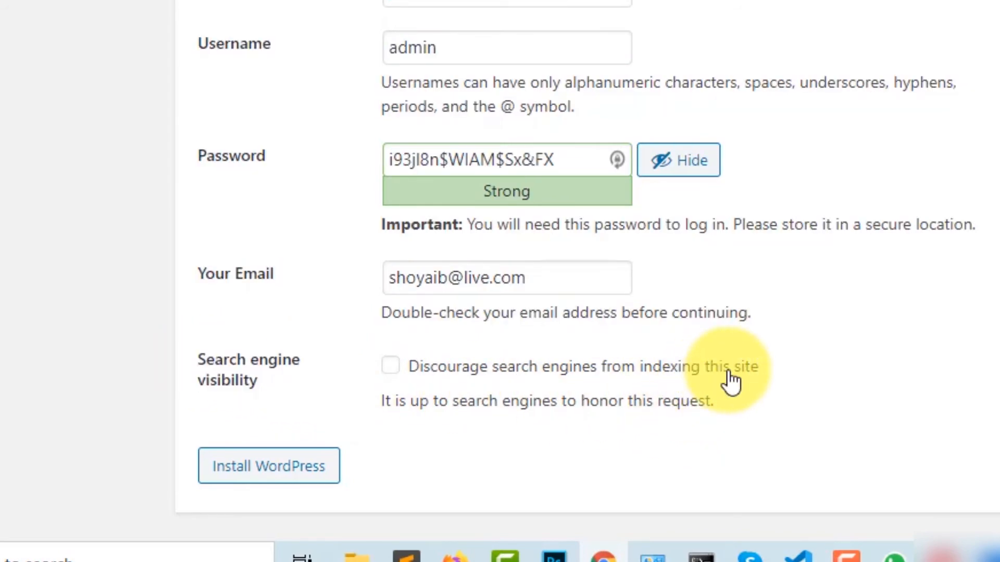
scroll(729, 379, "up", 5)
scroll(729, 379, "down", 5)
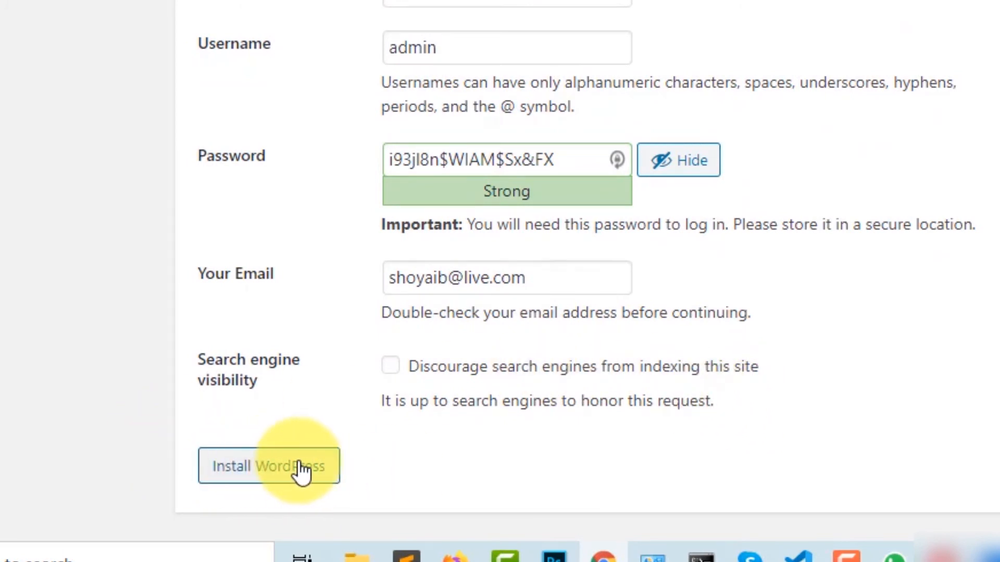
left_click(277, 474)
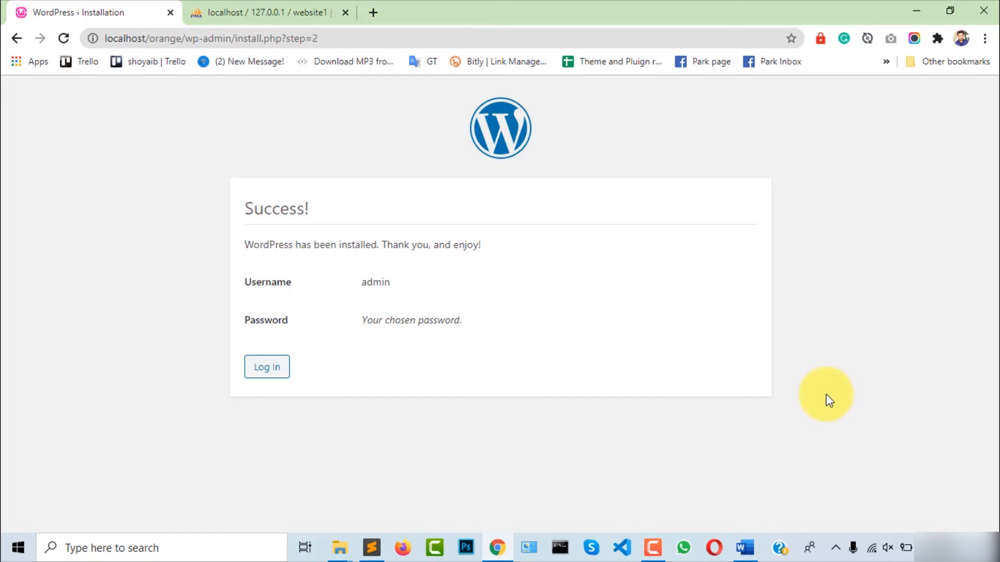
Load localhost/orange in a new tab to view the live site's Hello world! post
left_click(373, 12)
left_click(395, 40)
type("l")
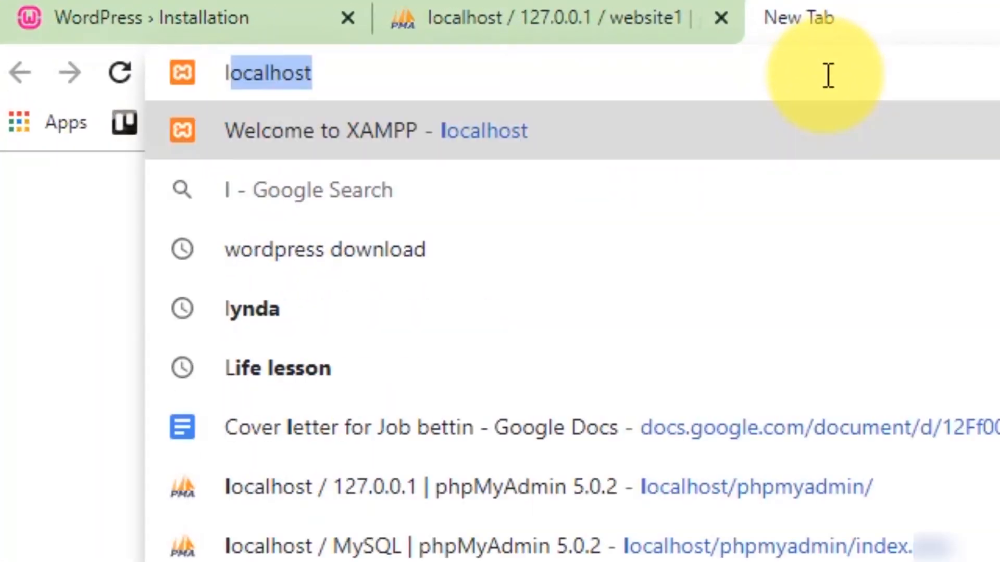
type("ocalhost")
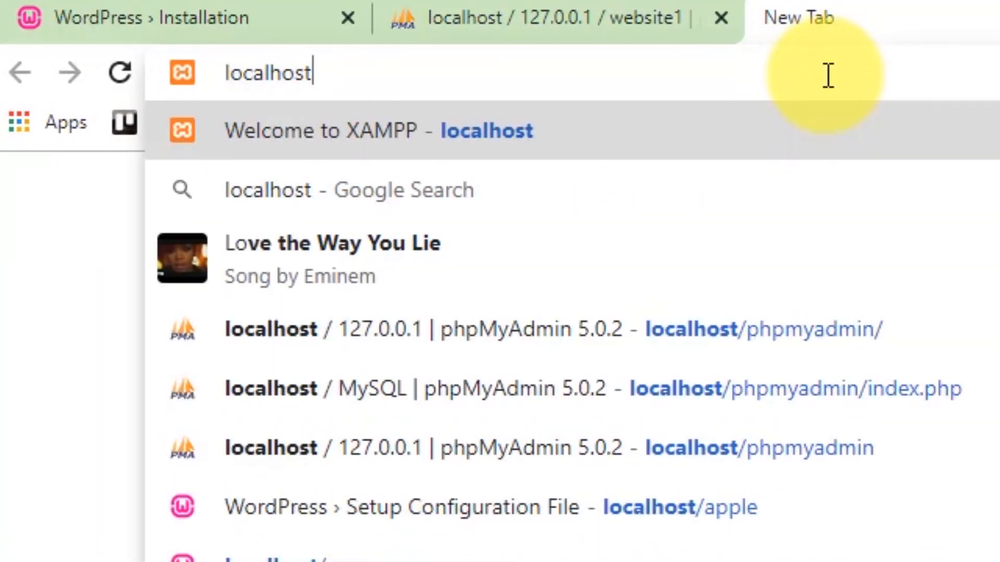
type("/orange")
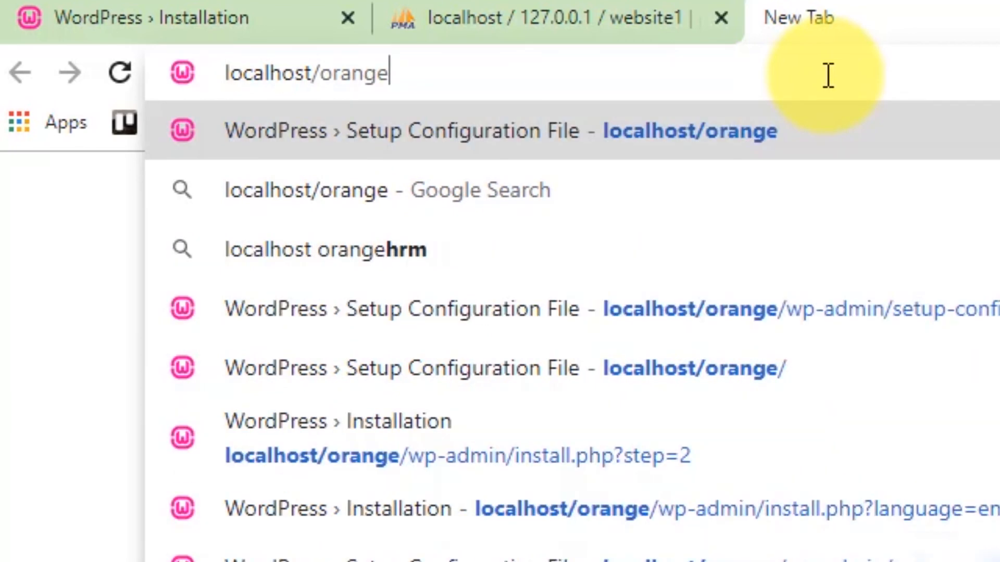
key("Return")
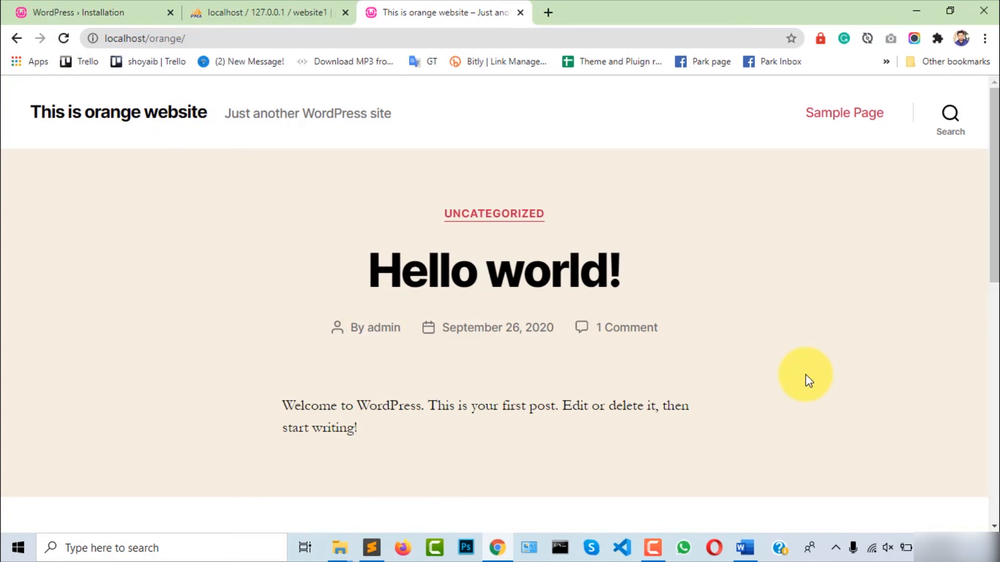
key("ctrl+t")
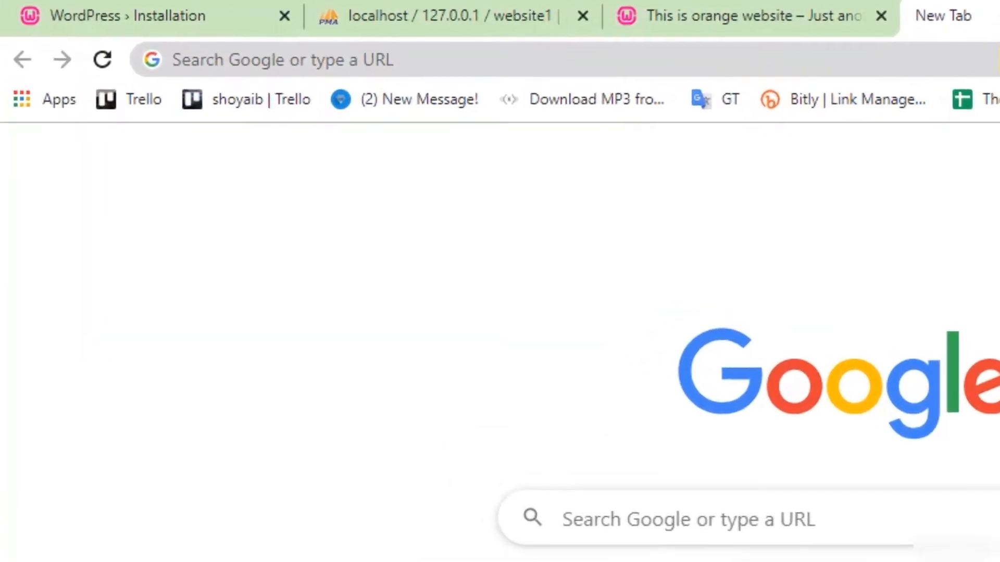
Go to localhost/orange/wp-admin to reach the WordPress login page
left_click(719, 42)
type("localhost")
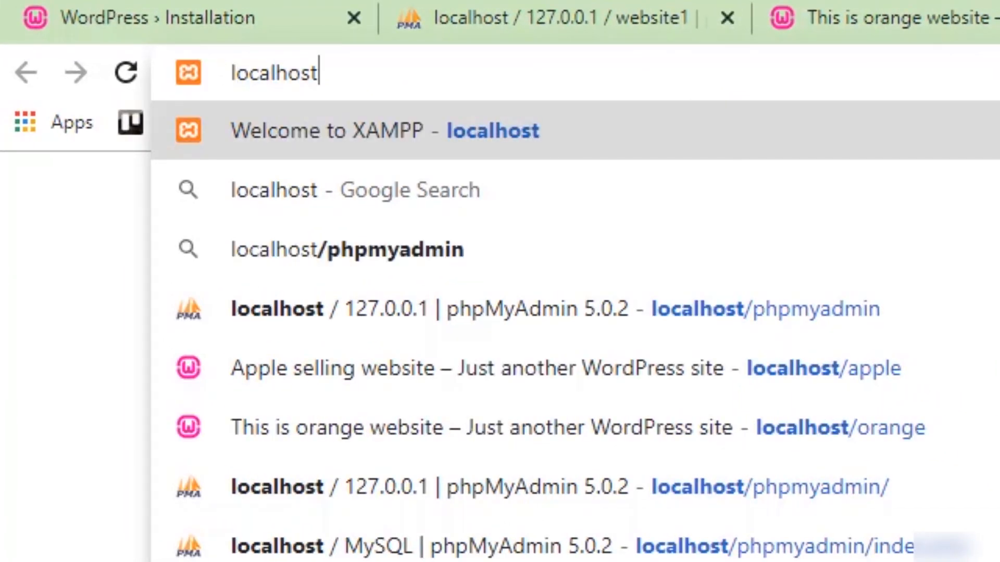
type("/or")
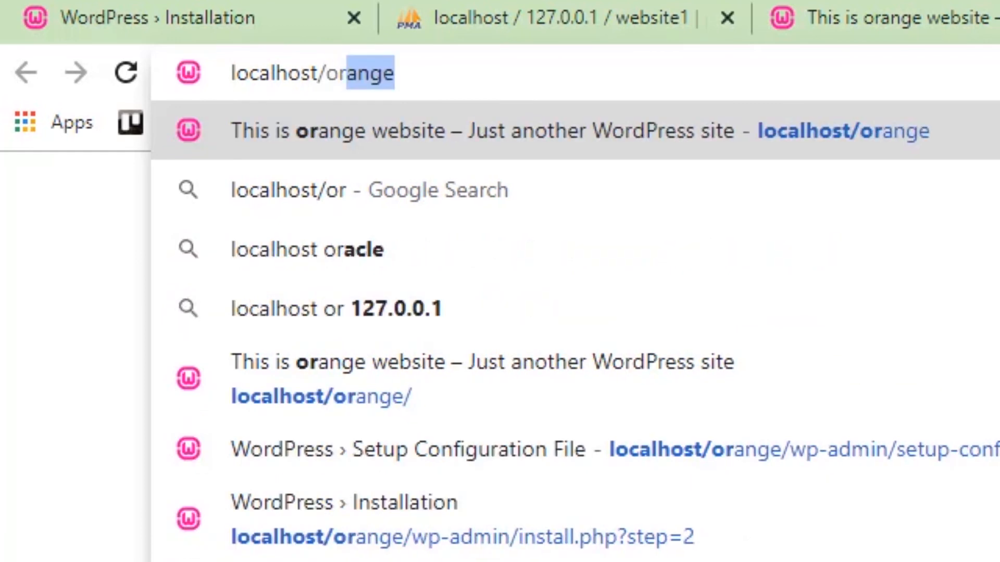
type("ange")
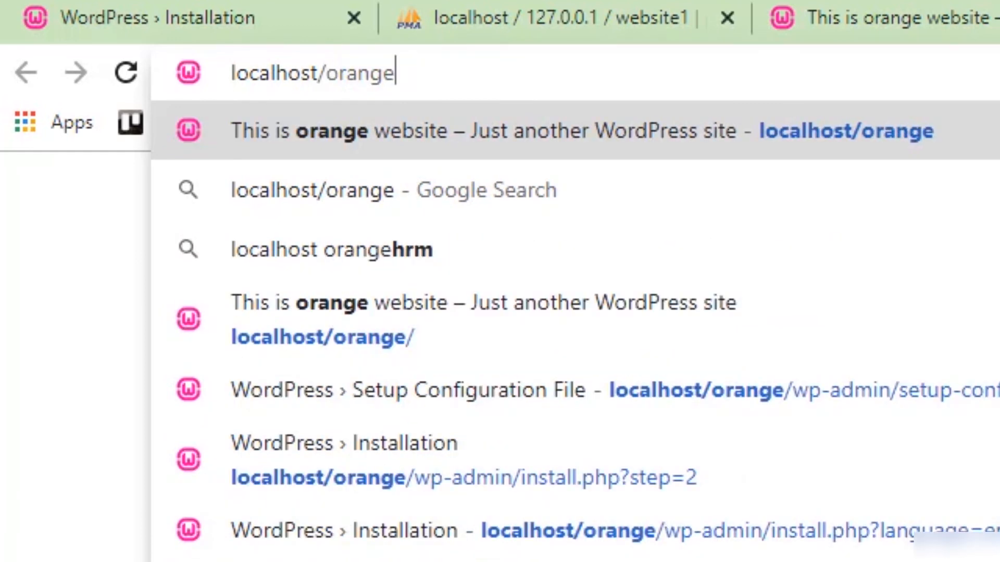
type("/wp-a")
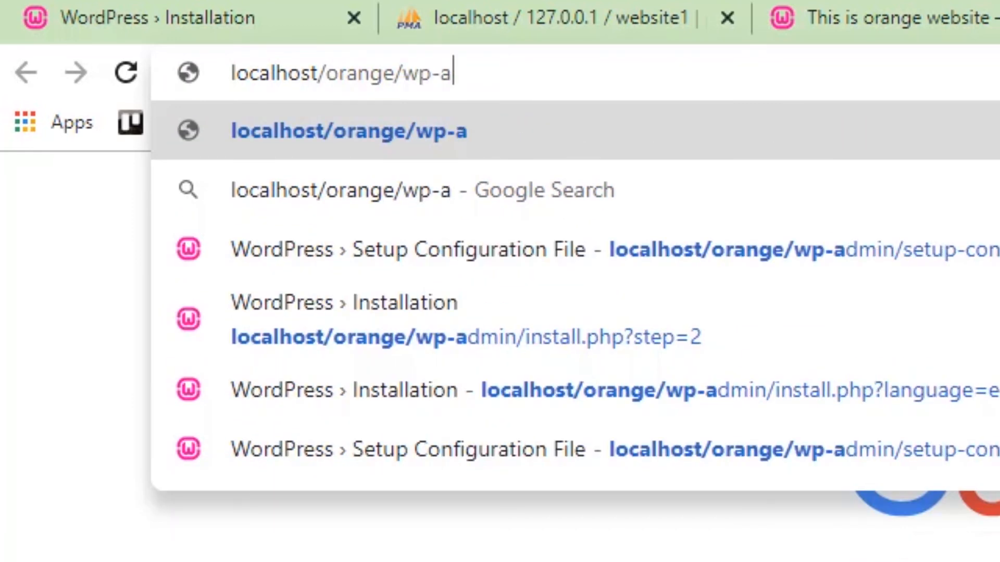
type("dmin")
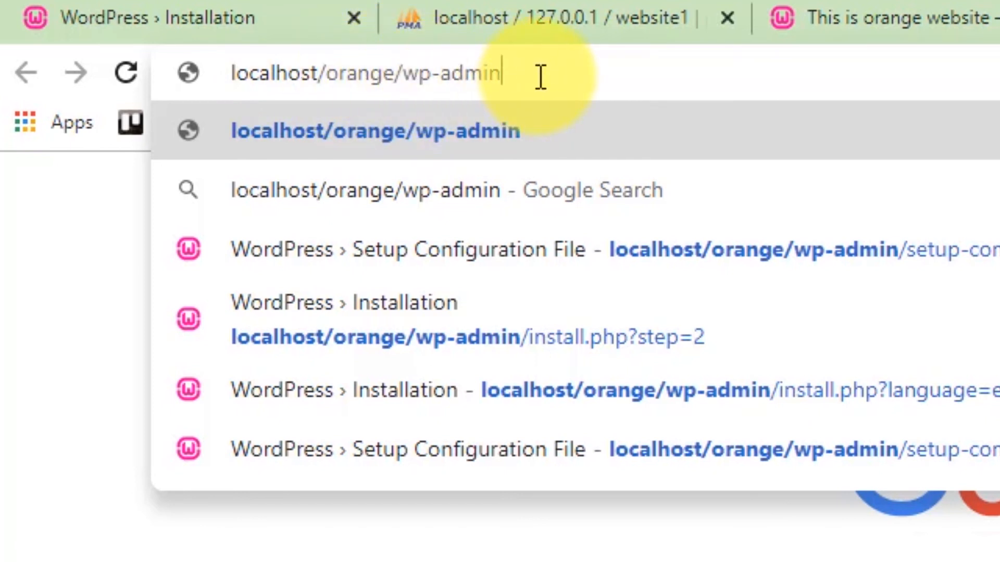
key("Return")
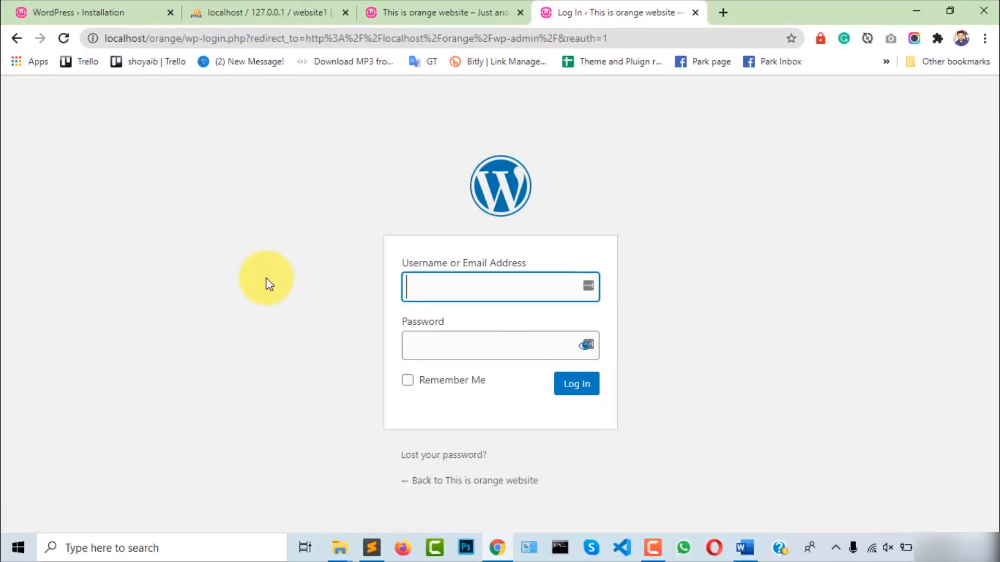
Enter username admin and paste the saved admin password on the login page
left_click(466, 348)
left_click(465, 289)
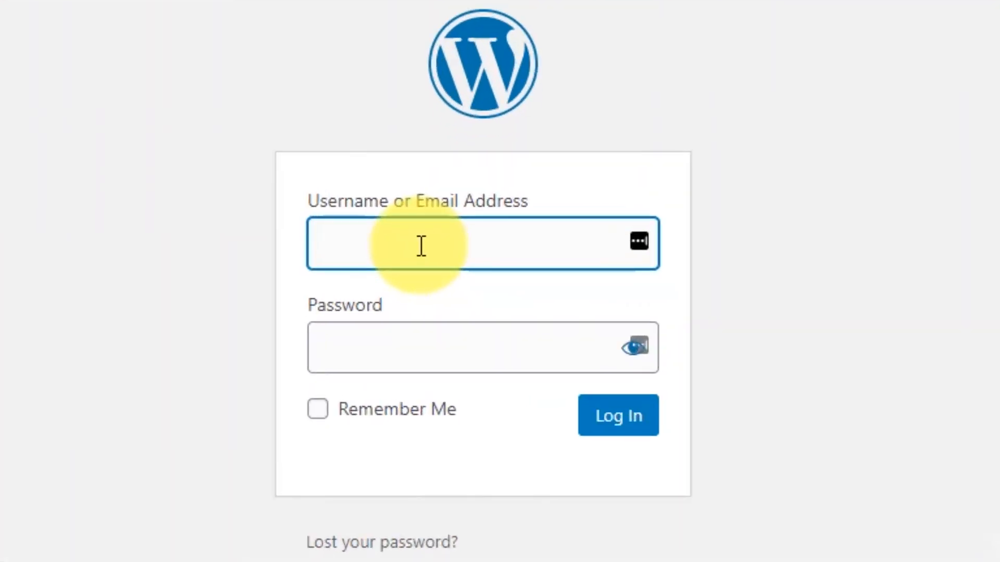
type("admin")
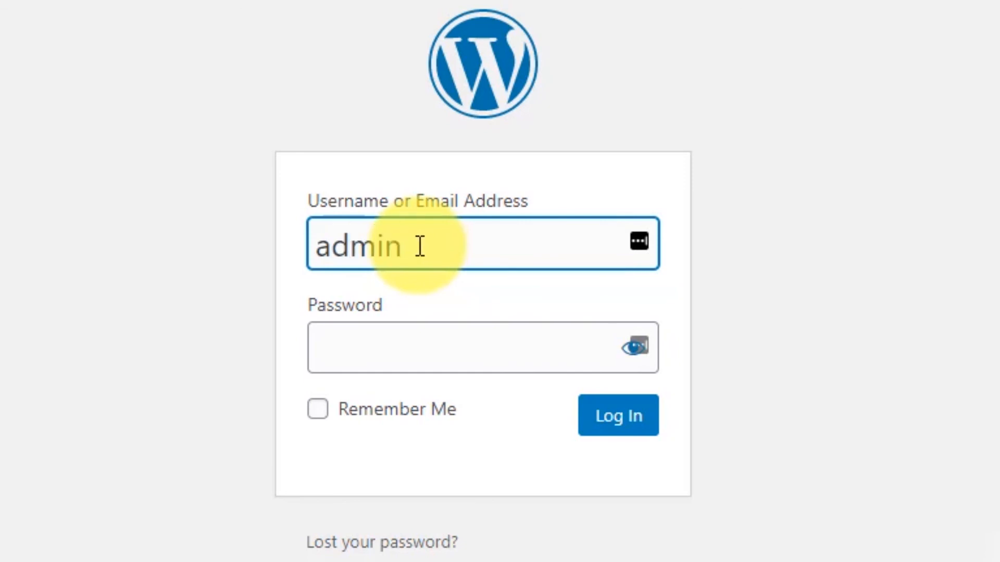
left_click(397, 364)
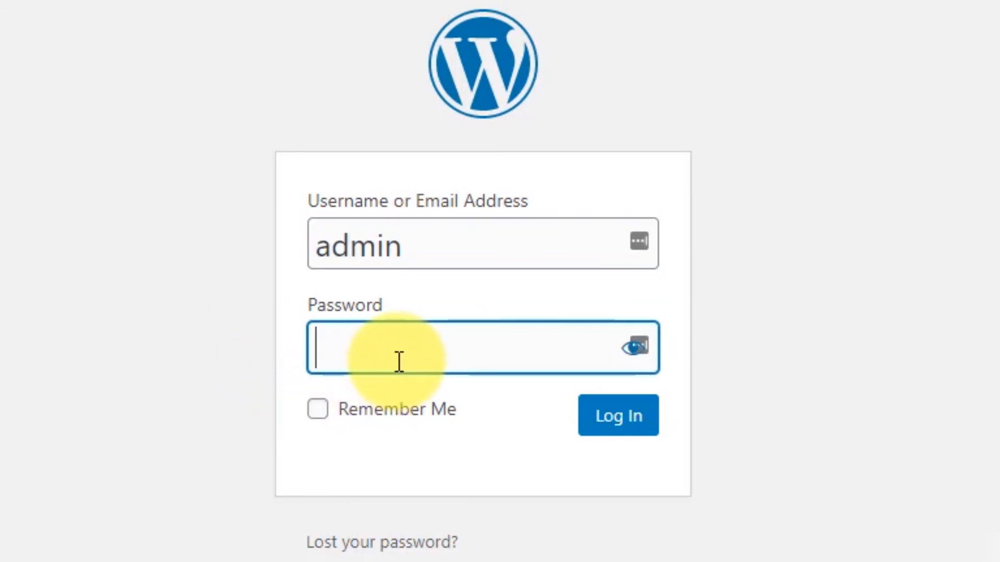
key("ctrl+v")
left_click(635, 360)
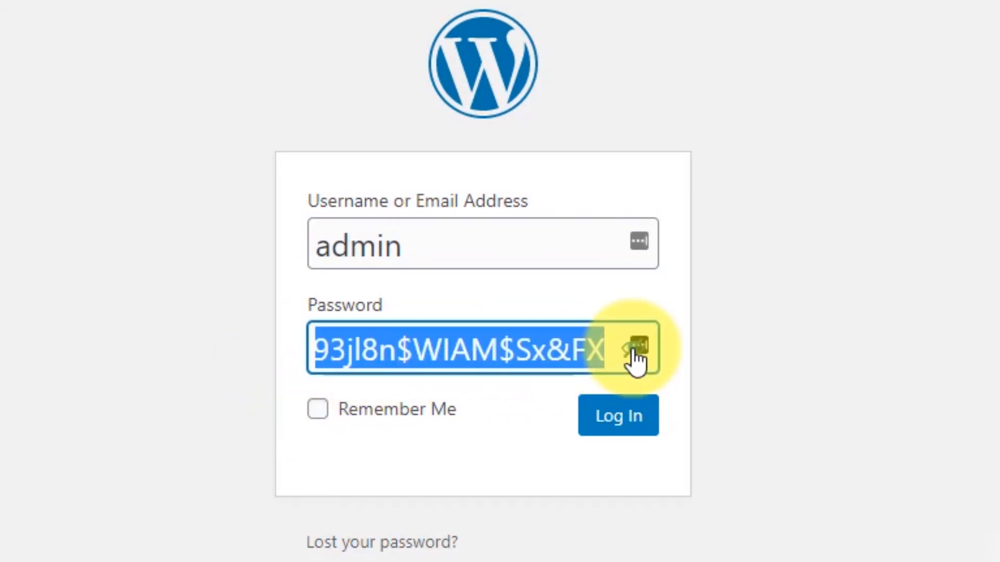
left_click(478, 364)
Log in to the dashboard, then play the WordPress for Beginners playlist on YouTube
left_click(467, 423)
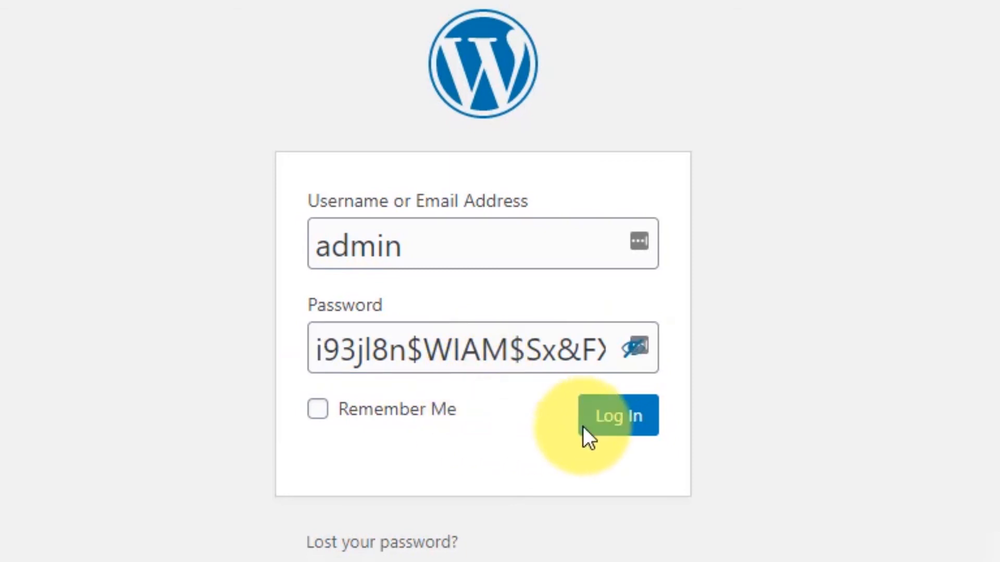
left_click(620, 430)
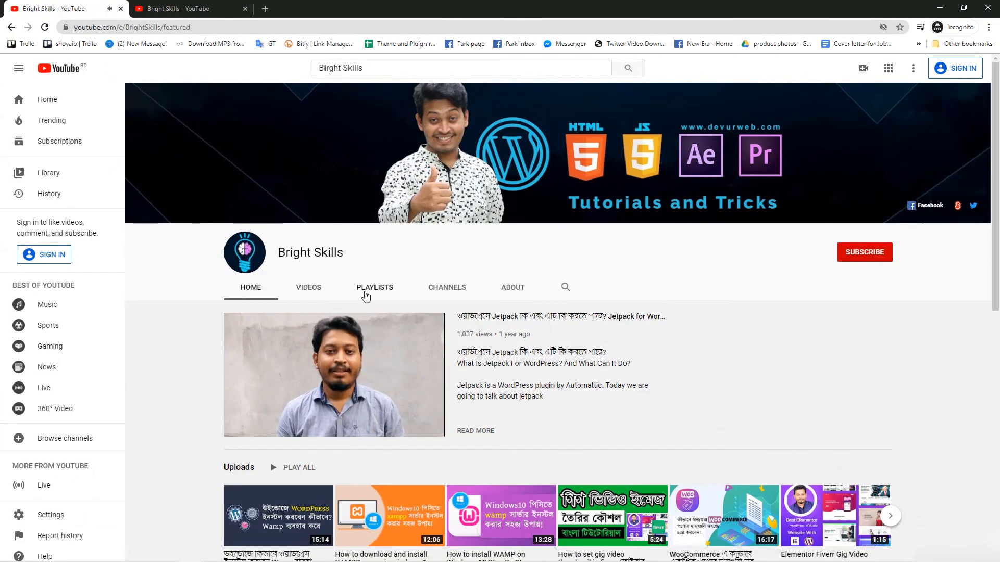
left_click(374, 290)
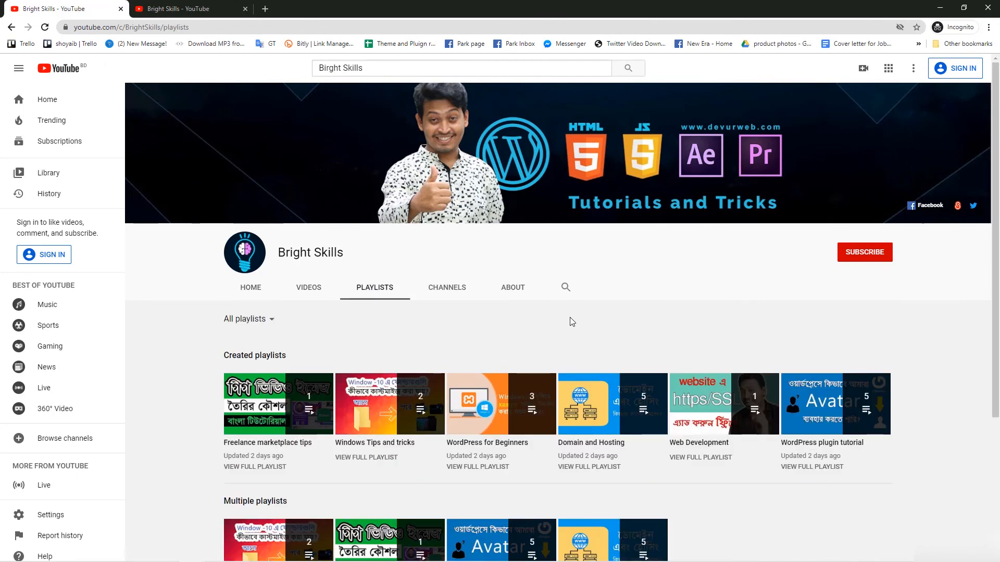
left_click(483, 442)
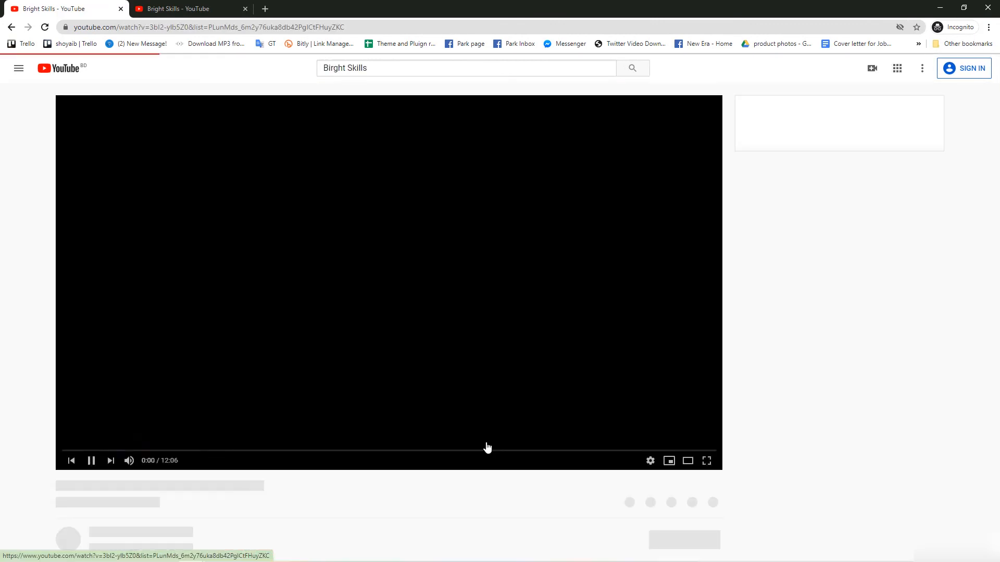